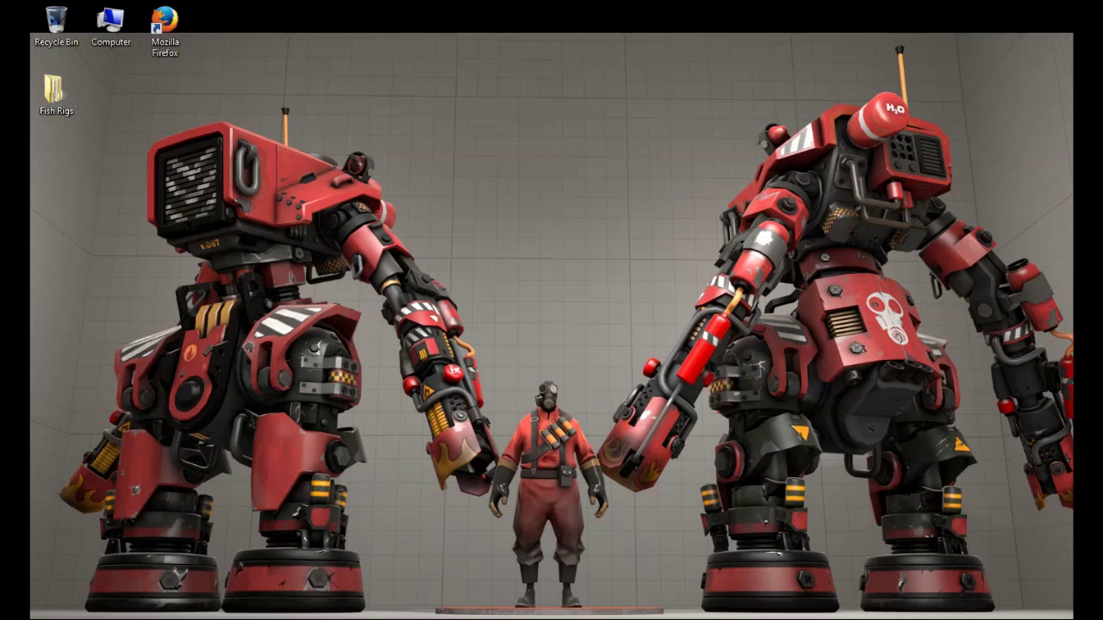
# - Open the abxPicker2012 script folder inside Fish Rigs > Scripts For GUI Windows
pyautogui.doubleClick(54, 91)
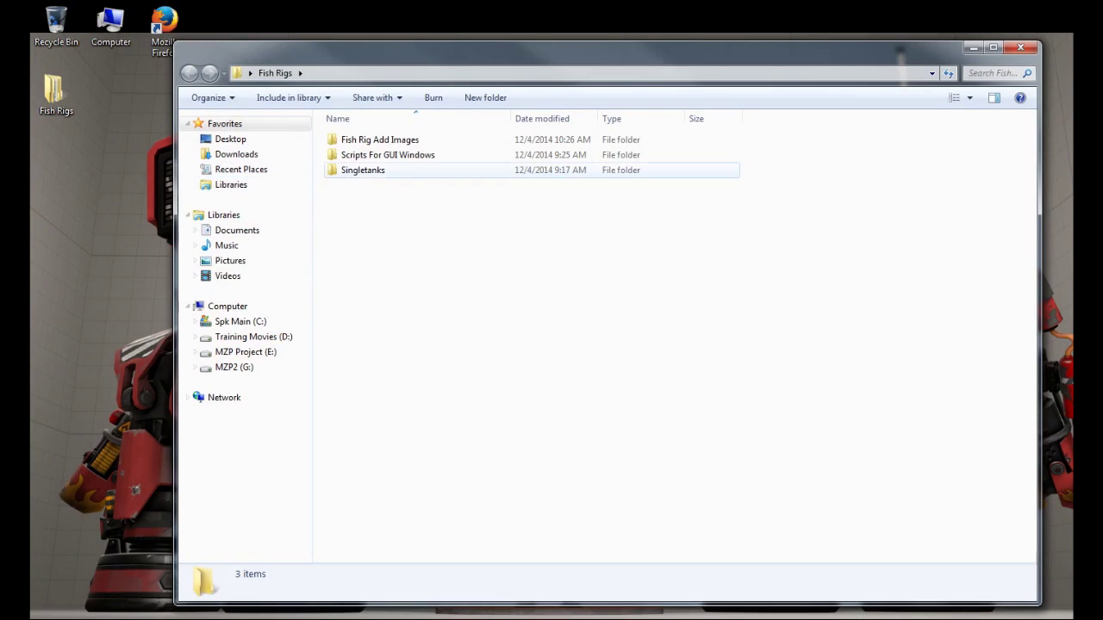
pyautogui.keyDown('ctrl'); pyautogui.scroll(4, 672, 336); pyautogui.keyUp('ctrl')
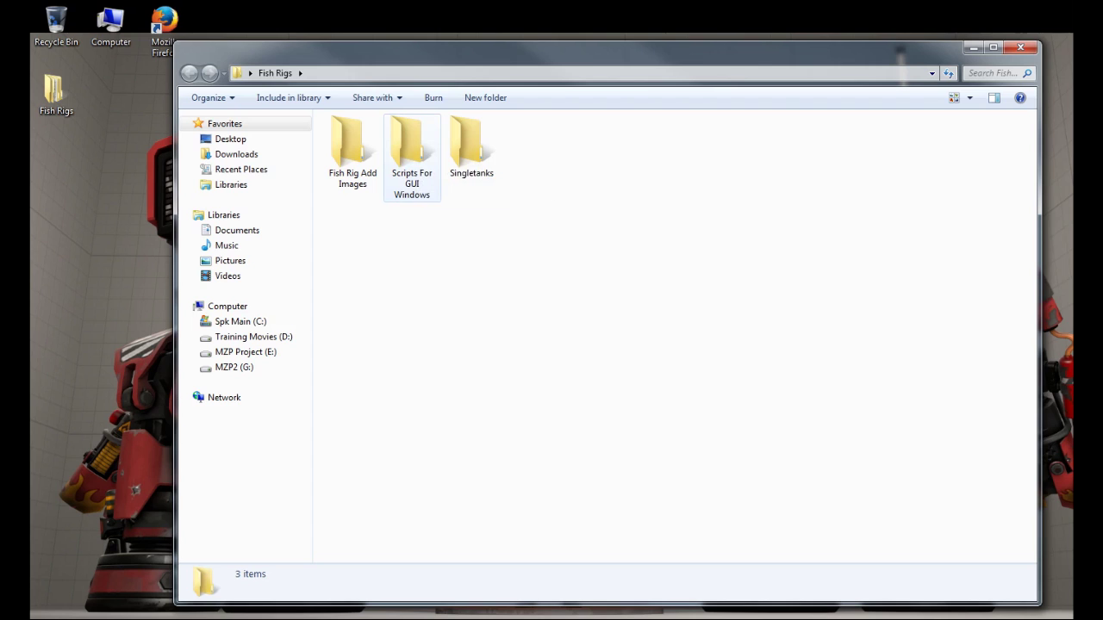
pyautogui.doubleClick(411, 151)
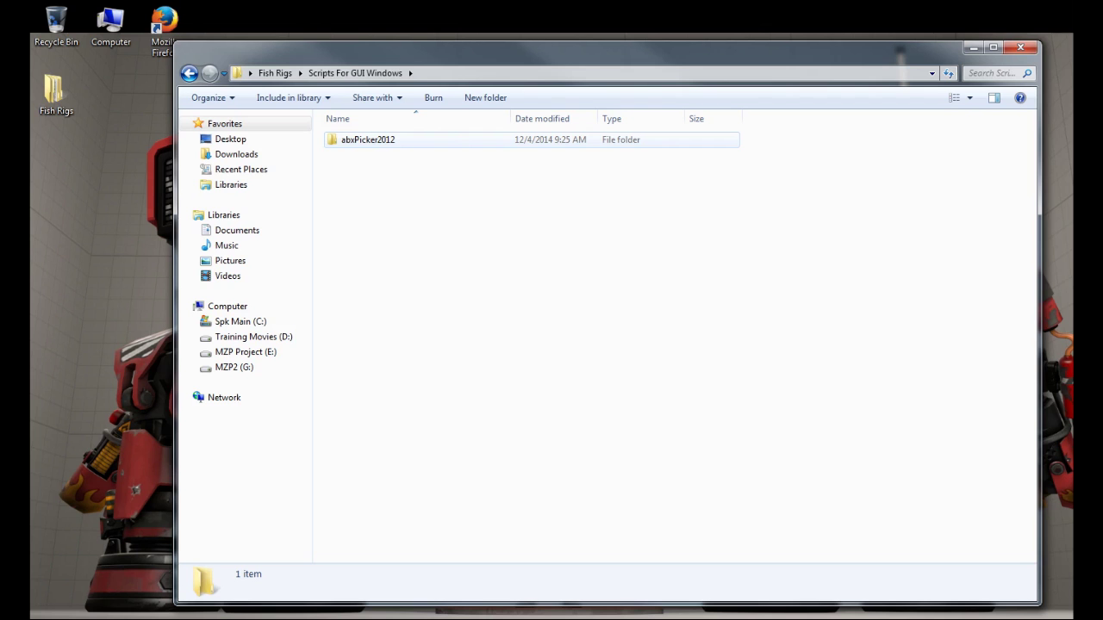
pyautogui.doubleClick(370, 141)
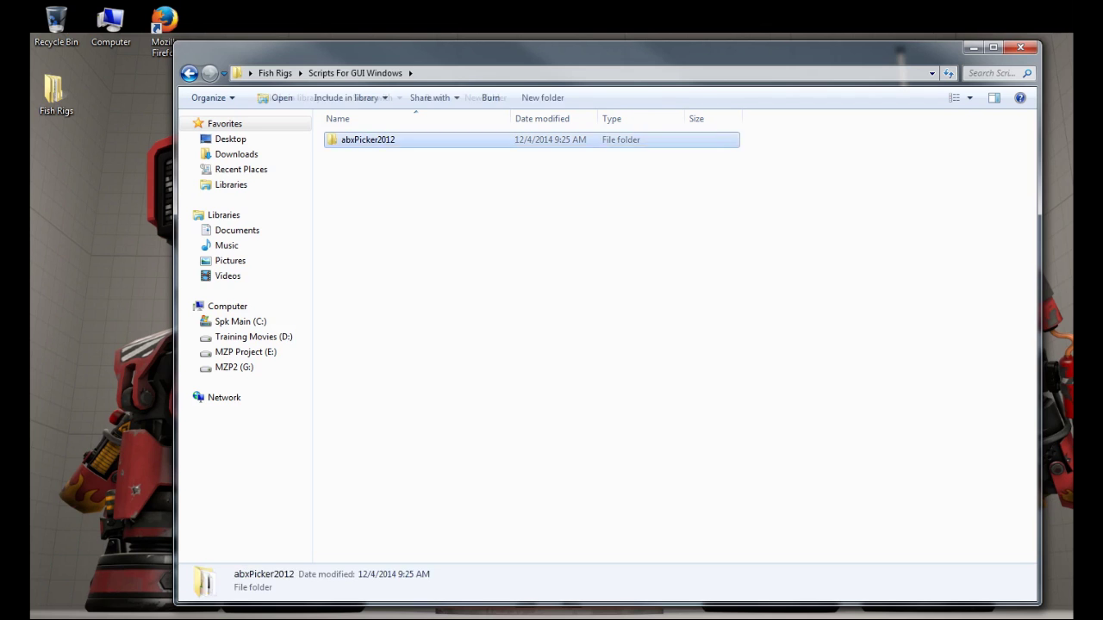
pyautogui.moveTo(493, 52); pyautogui.dragTo(460, 34)
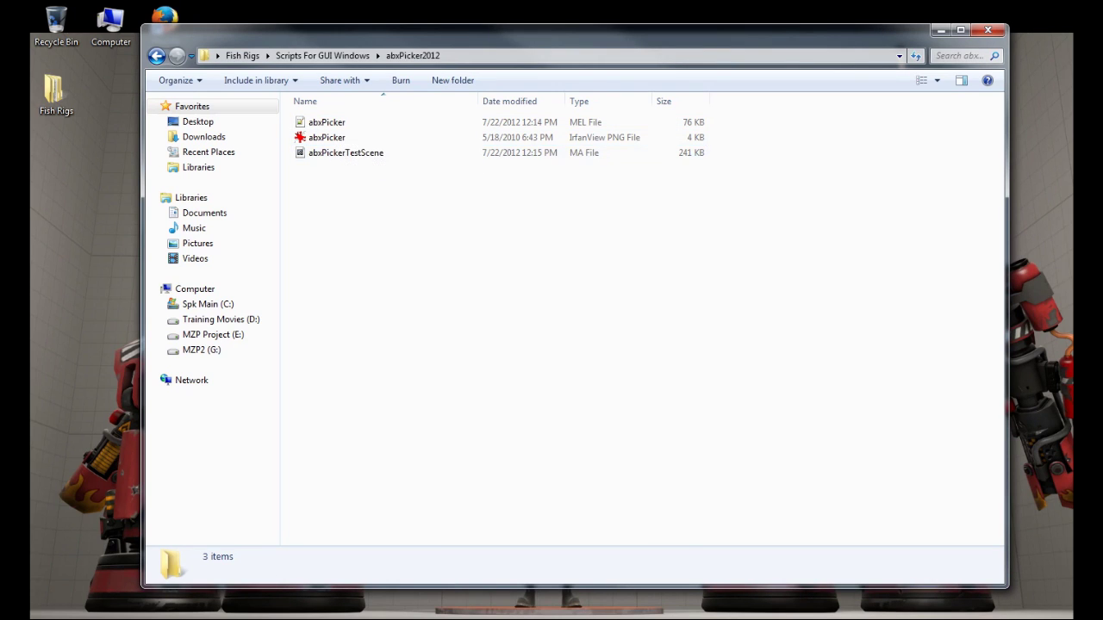
# - Bring up the maya documents folder window and arrange it beside the abxPicker2012 folder window
pyautogui.moveTo(274, 618)
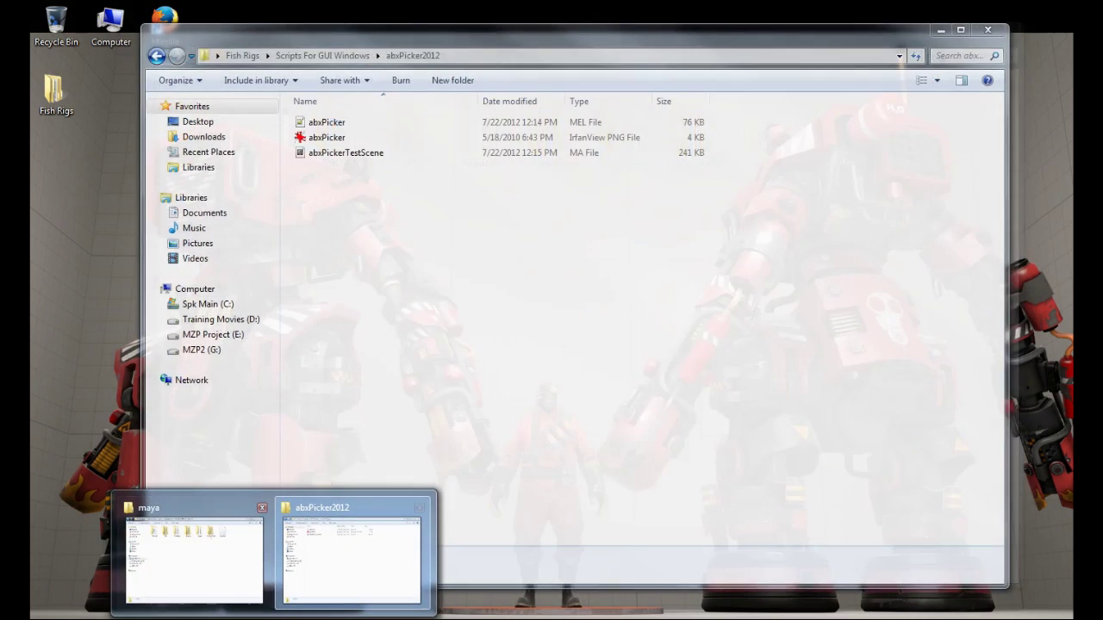
pyautogui.click(194, 551)
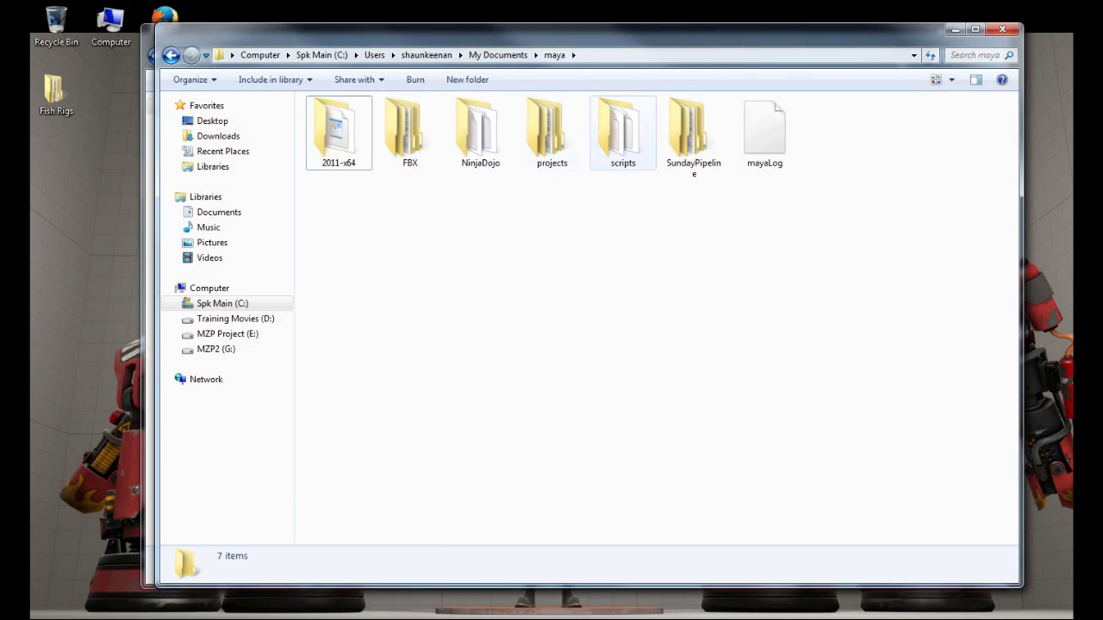
pyautogui.moveTo(551, 30); pyautogui.dragTo(740, 90)
pyautogui.moveTo(331, 37); pyautogui.dragTo(221, 46)
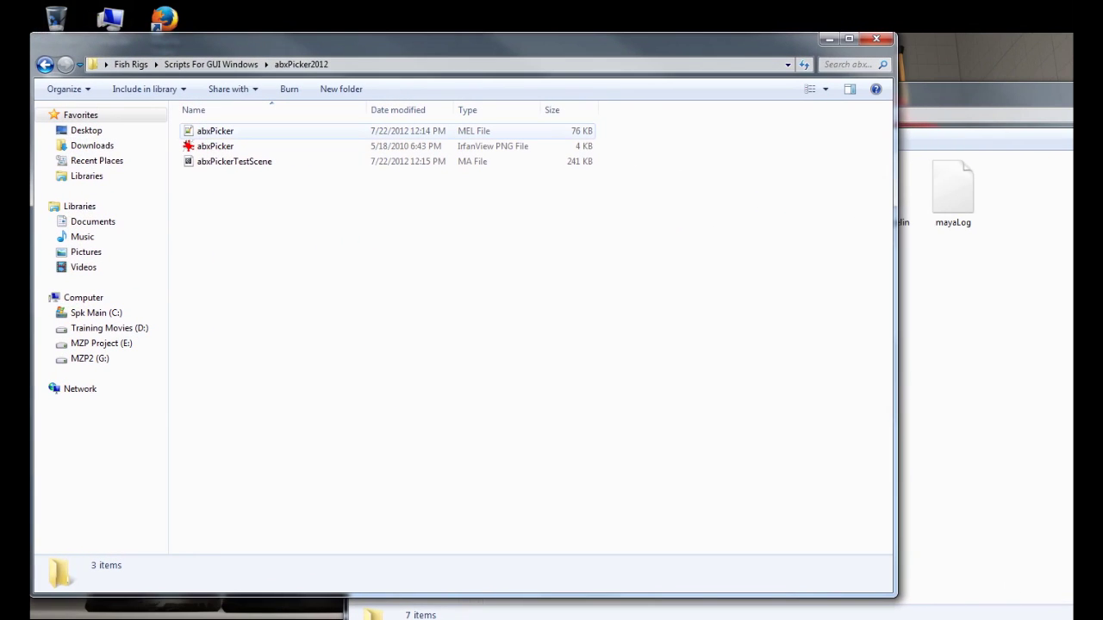
pyautogui.moveTo(943, 92); pyautogui.dragTo(907, 72)
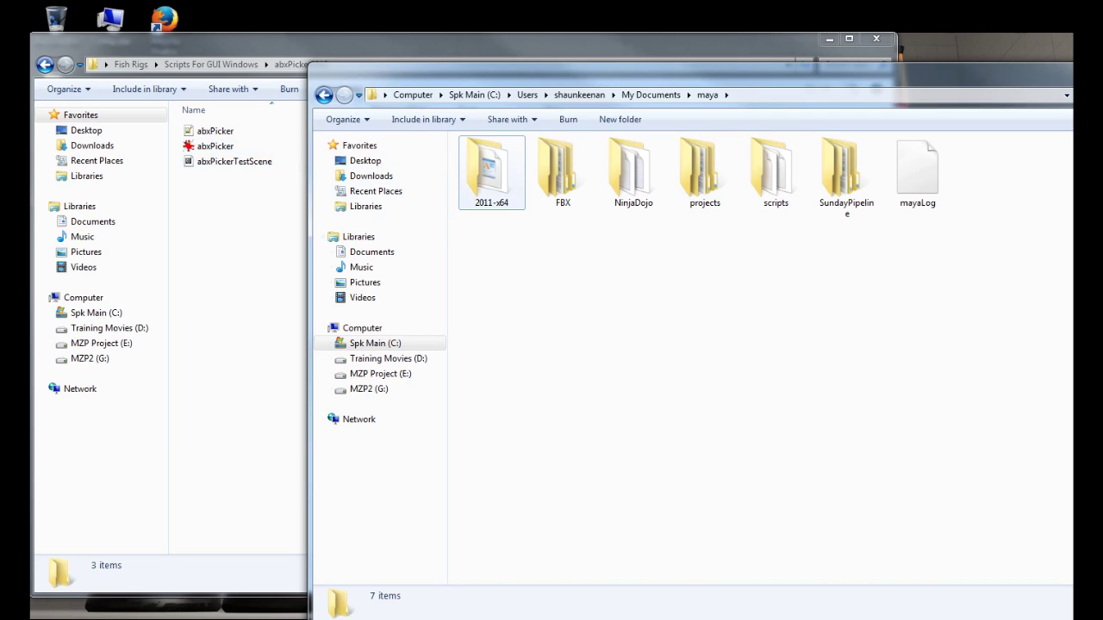
# - Look through the 2011-x64 prefs folder in the maya documents folder, and close that window
pyautogui.doubleClick(491, 172)
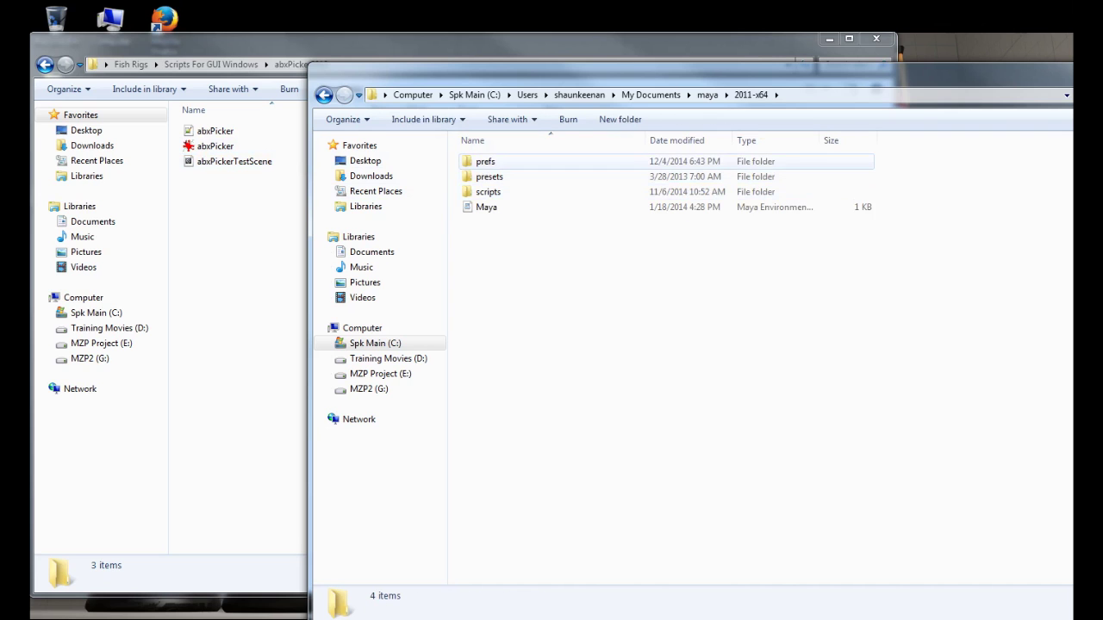
pyautogui.doubleClick(486, 162)
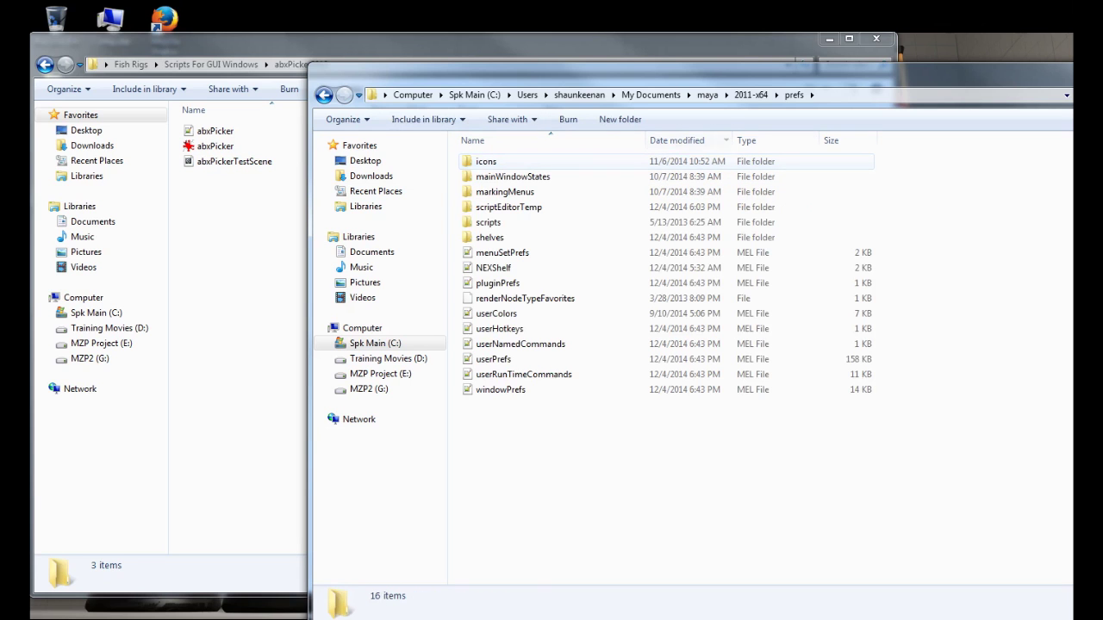
pyautogui.moveTo(551, 75); pyautogui.dragTo(375, 60)
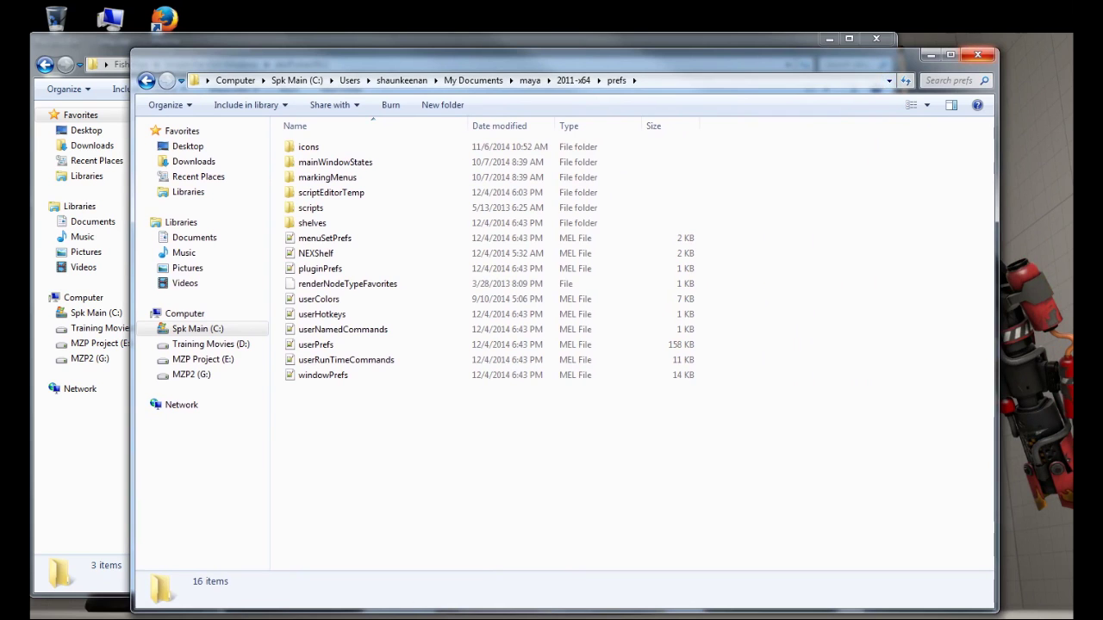
pyautogui.click(977, 55)
# - Open the abxPicker MEL file in Notepad++ and copy the "abxPicker;" command from its usage notes
pyautogui.doubleClick(215, 131)
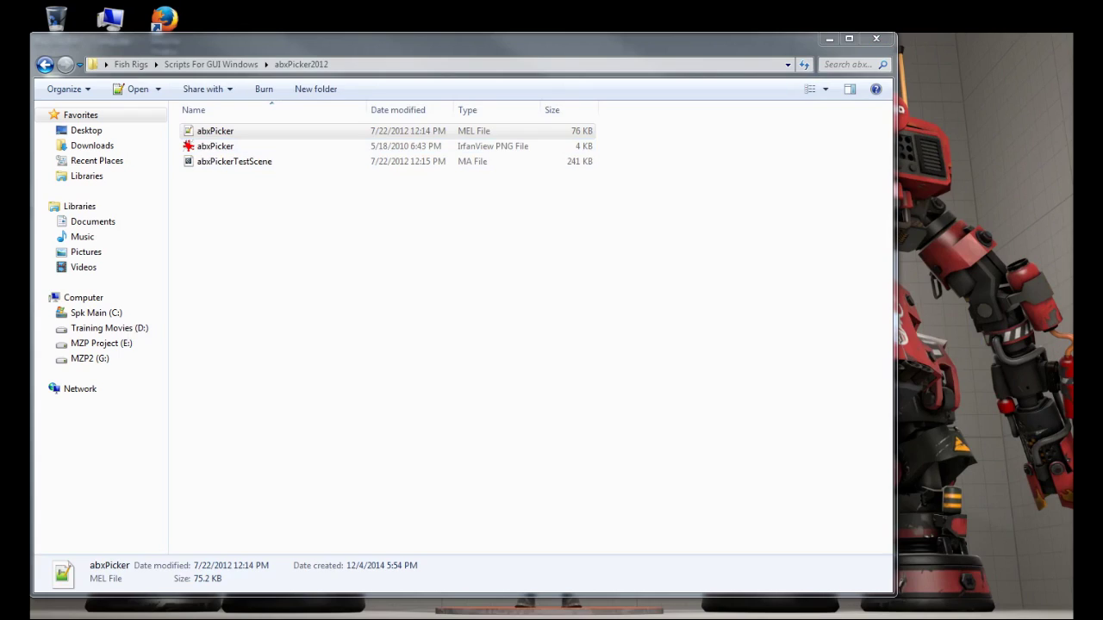
pyautogui.moveTo(1102, 66); pyautogui.dragTo(551, 41)
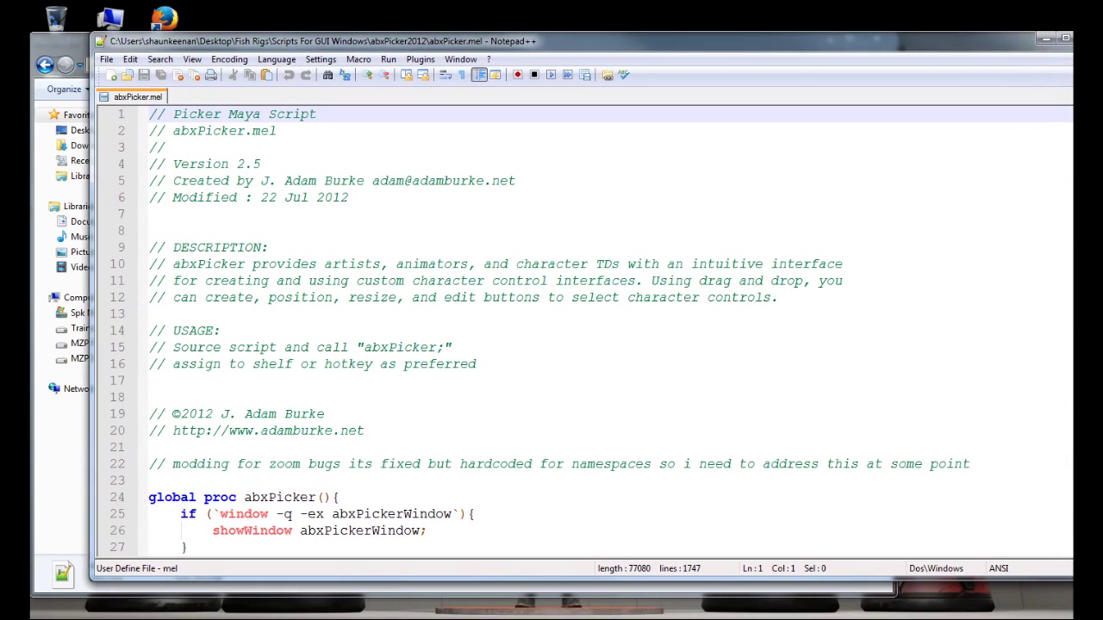
pyautogui.moveTo(364, 347); pyautogui.dragTo(443, 347)
pyautogui.hotkey('ctrl', 'c')
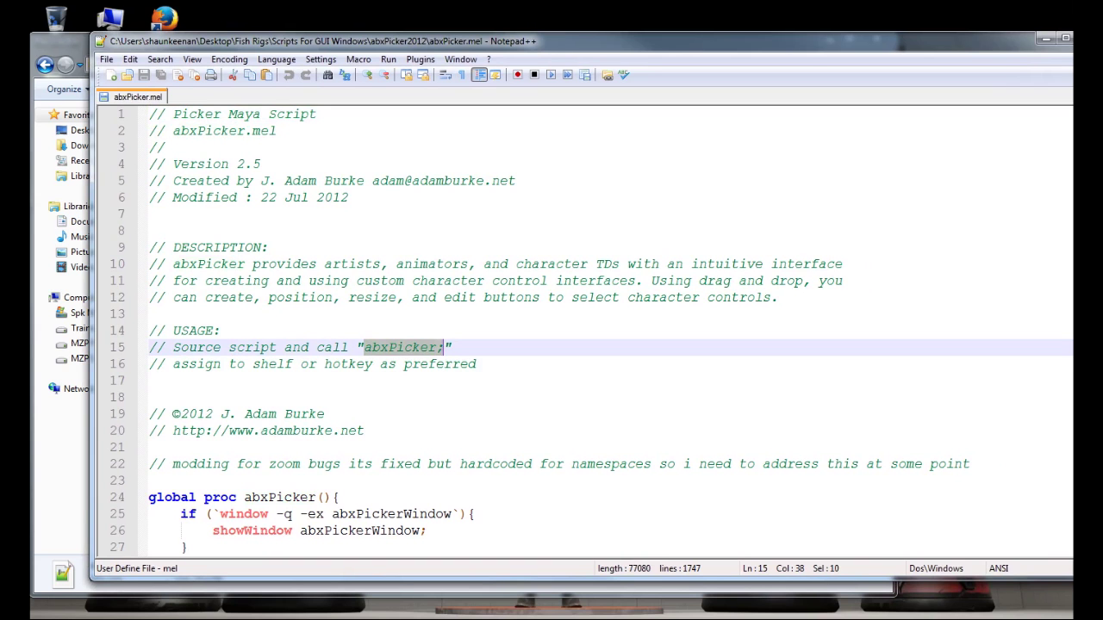
# - Close the abxPicker.mel script, Notepad++ and the abxPicker2012 folder window
pyautogui.moveTo(655, 40); pyautogui.dragTo(576, 45)
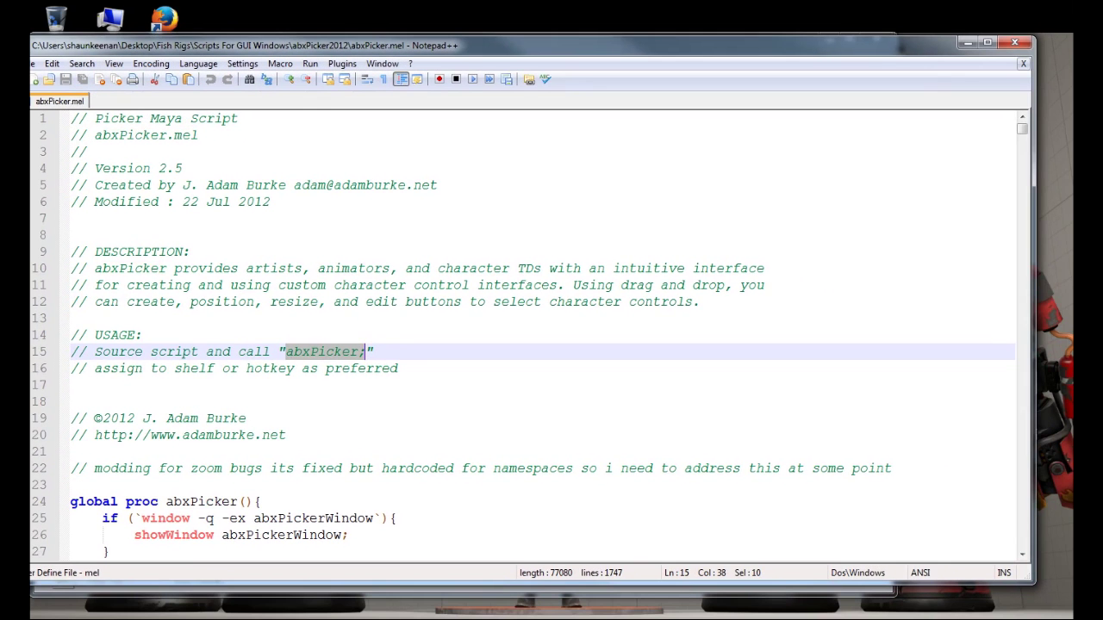
pyautogui.click(1022, 64)
pyautogui.click(1015, 42)
pyautogui.click(877, 41)
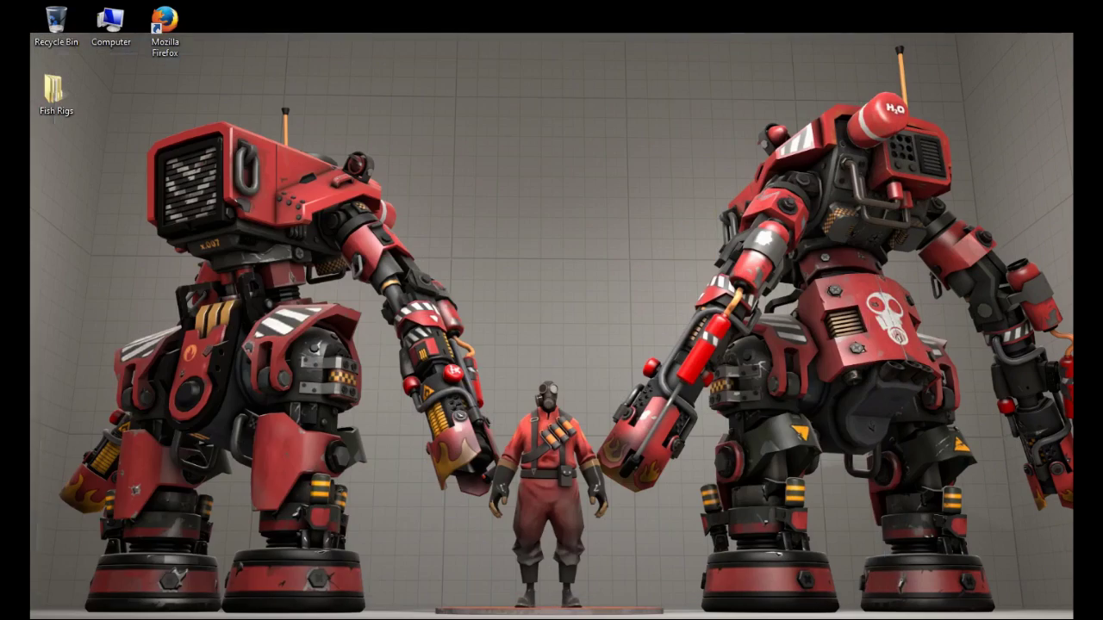
# - Switch to Maya with the PeacockBass scene and run the copied "abxPicker;" command as MEL
pyautogui.moveTo(230, 619)
pyautogui.click(305, 562)
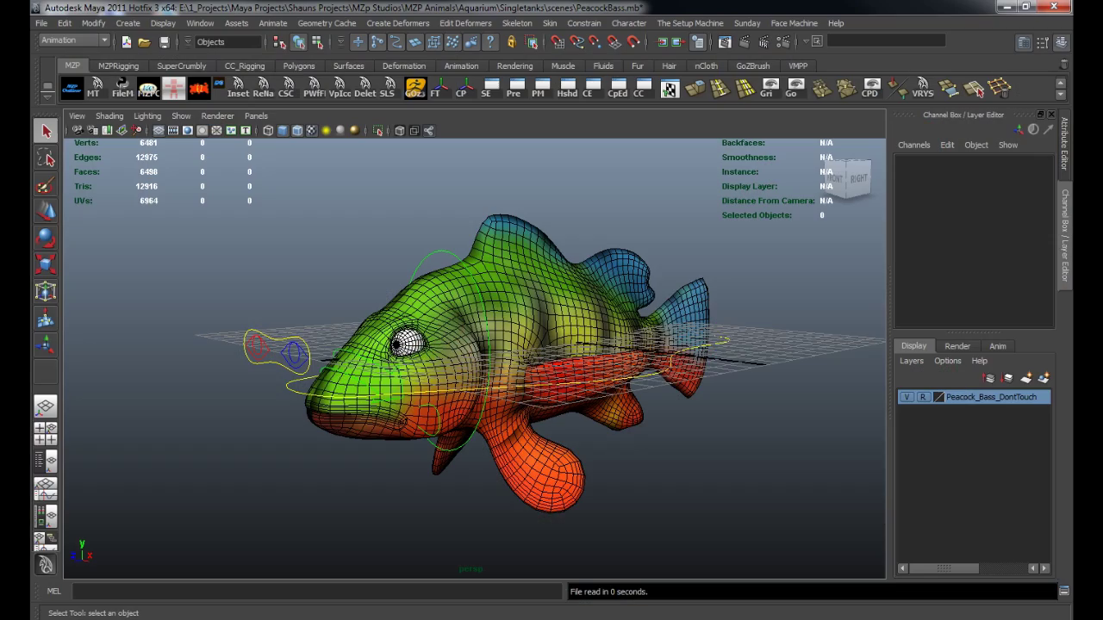
pyautogui.moveTo(474, 344)
pyautogui.keyDown('alt'); pyautogui.mouseDown()
pyautogui.moveTo(487, 374)
pyautogui.moveTo(478, 349)
pyautogui.mouseUp(); pyautogui.keyUp('alt')
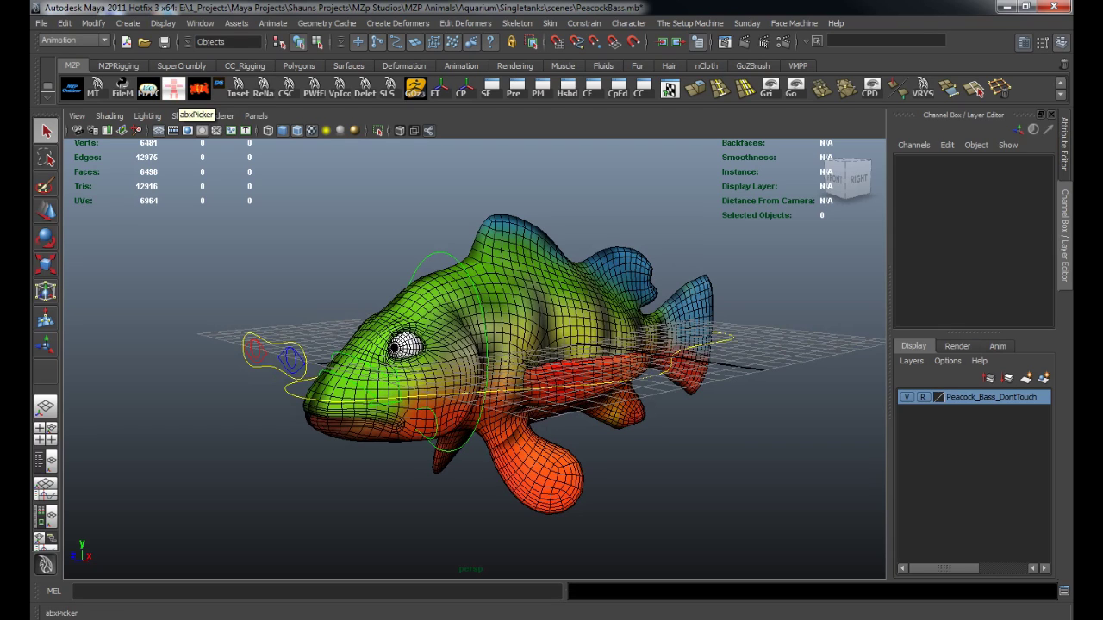
pyautogui.click(143, 591)
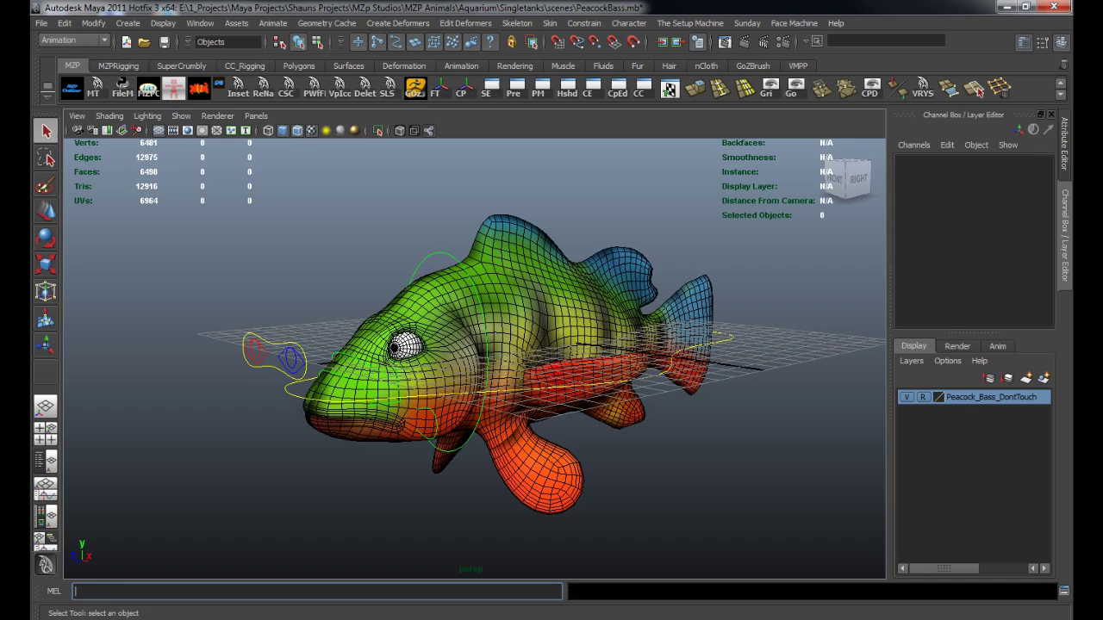
pyautogui.hotkey('ctrl', 'v')
pyautogui.press('Return')
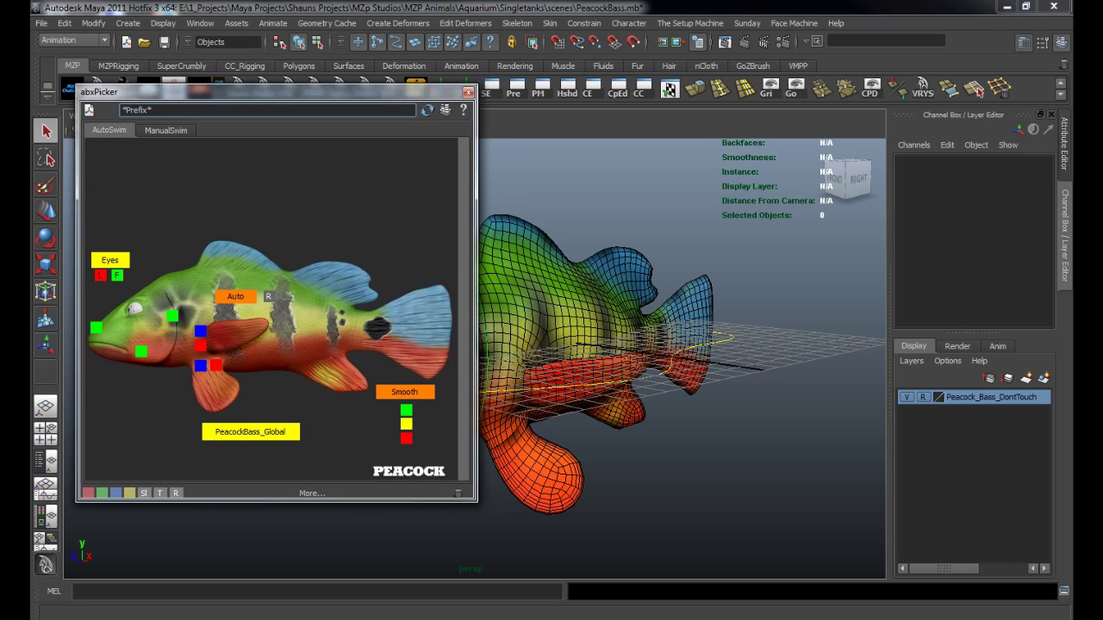
# - Browse for a picker background image in the Character Rig GUI Images folder, with all file types listed
pyautogui.keyDown('alt'); pyautogui.moveTo(603, 362); pyautogui.dragTo(699, 379, button='middle'); pyautogui.keyUp('alt')
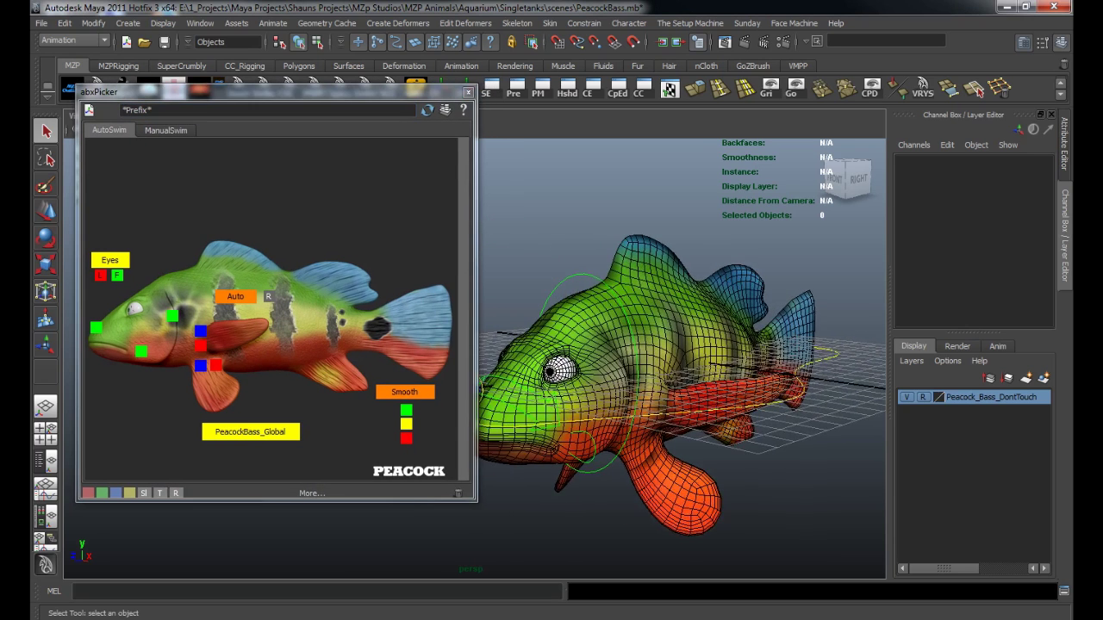
pyautogui.keyDown('alt'); pyautogui.moveTo(638, 379); pyautogui.dragTo(728, 369); pyautogui.keyUp('alt')
pyautogui.press('w')
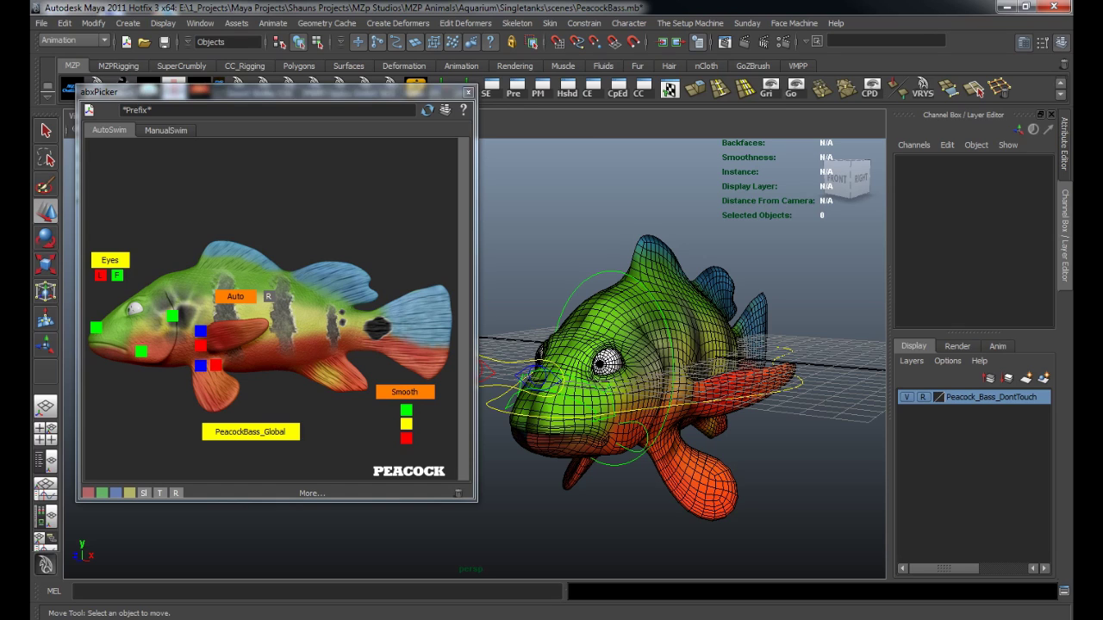
pyautogui.rightClick(294, 207)
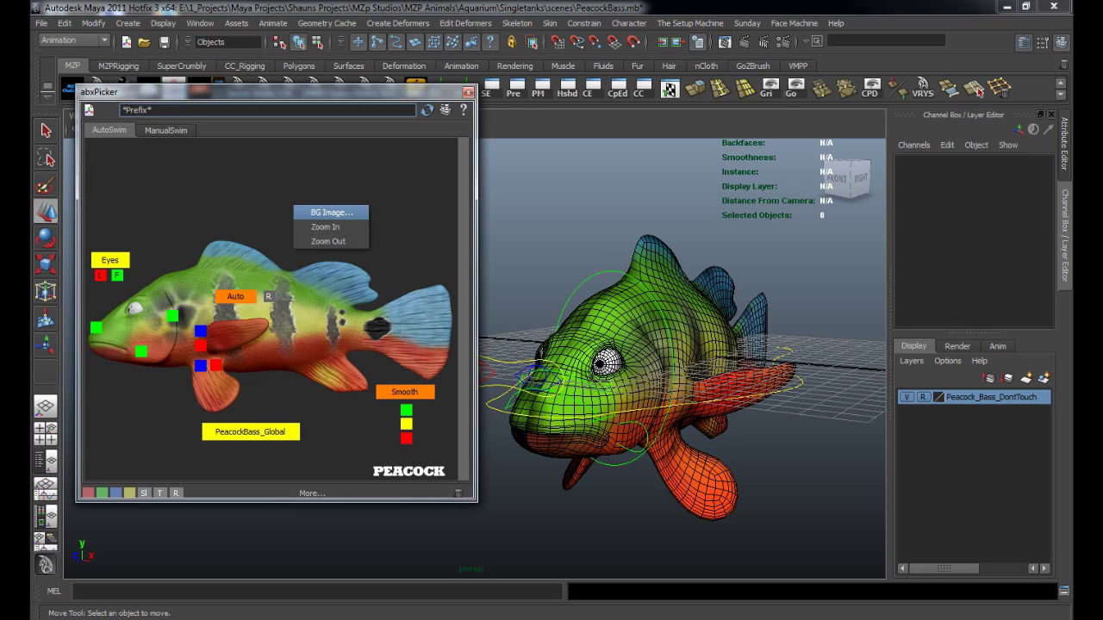
pyautogui.click(331, 212)
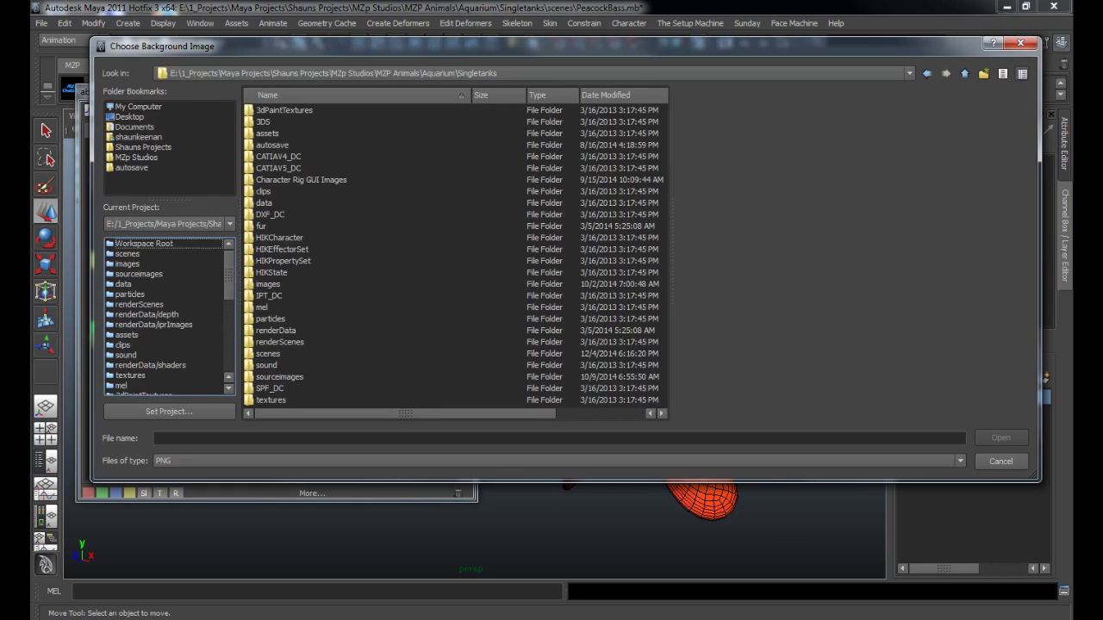
pyautogui.click(559, 460)
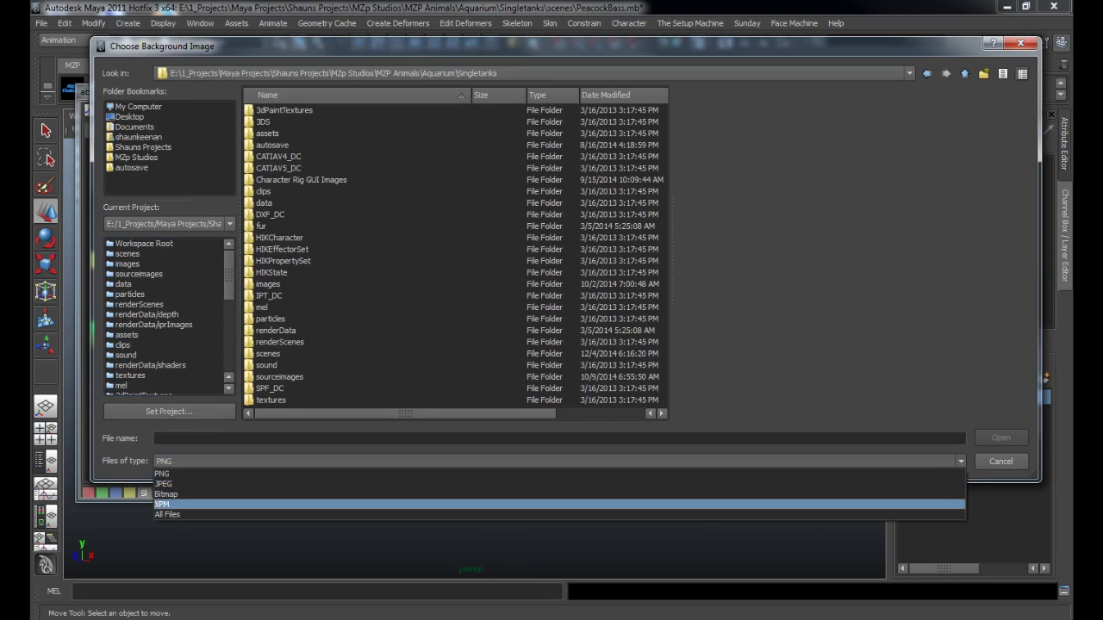
pyautogui.press('Return')
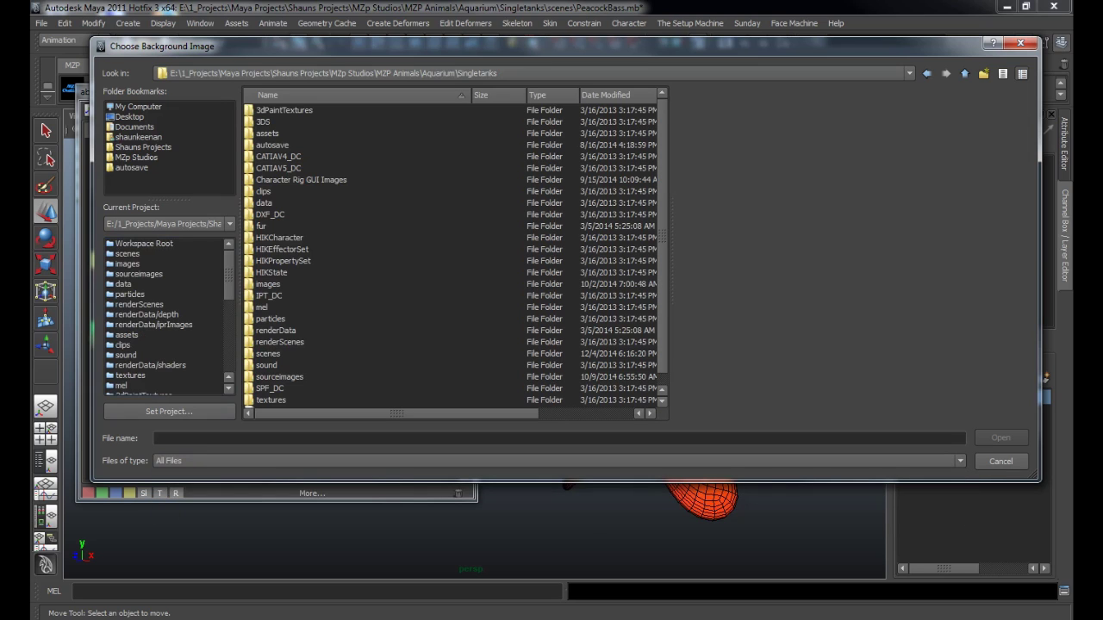
pyautogui.doubleClick(300, 181)
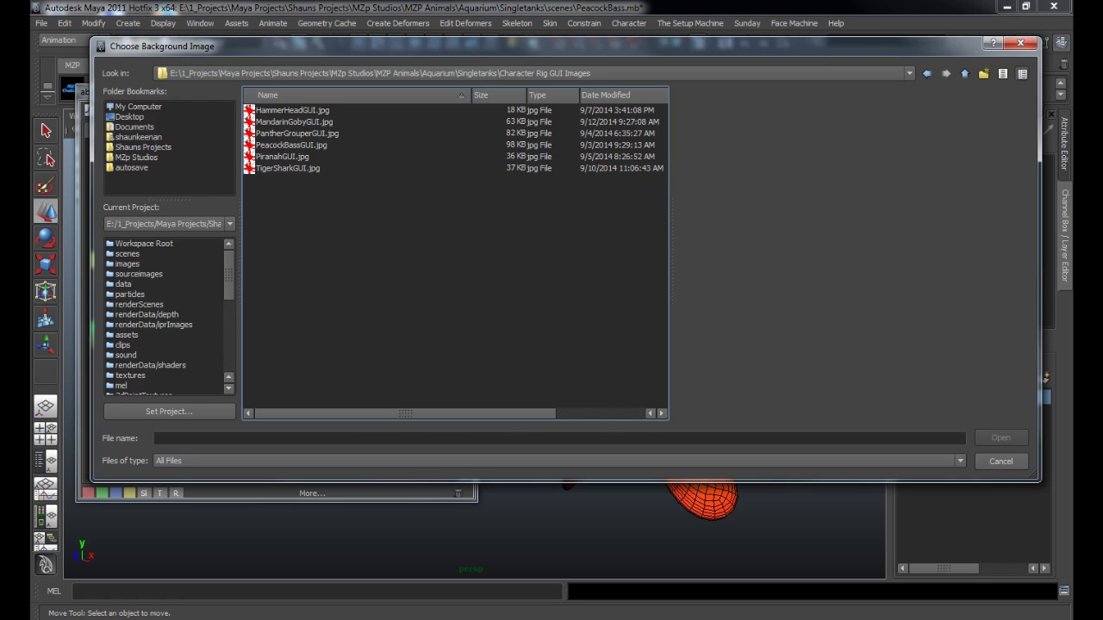
# - Keep the file type on All Files and load PeacockBassGUI.jpg as the picker's background image
pyautogui.click(560, 461)
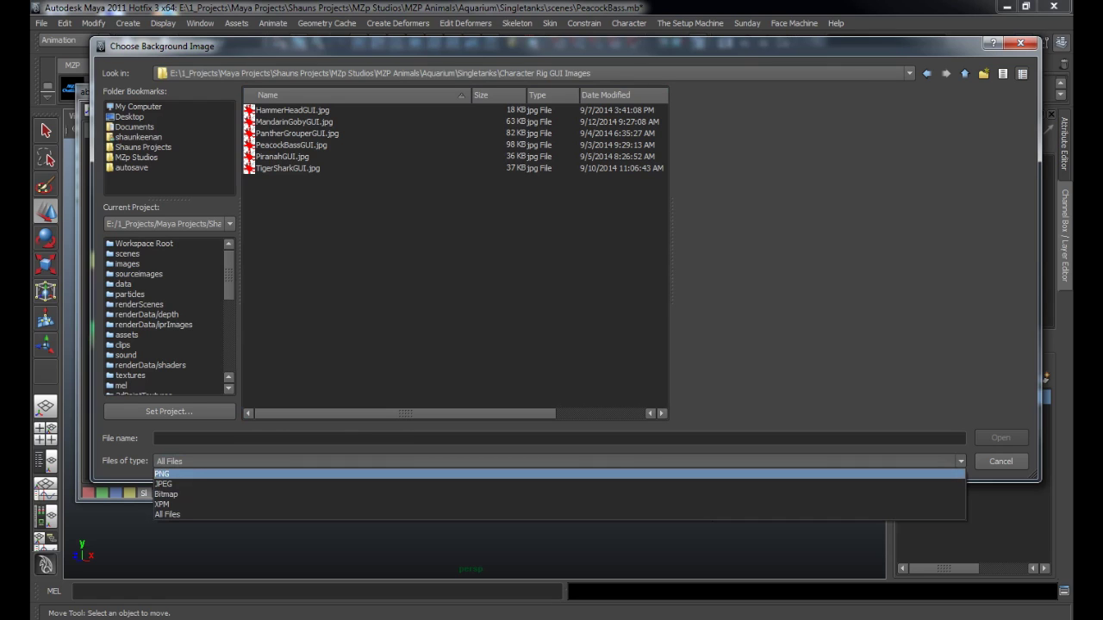
pyautogui.press('Down')
pyautogui.press('Down')
pyautogui.press('Down')
pyautogui.press('Down')
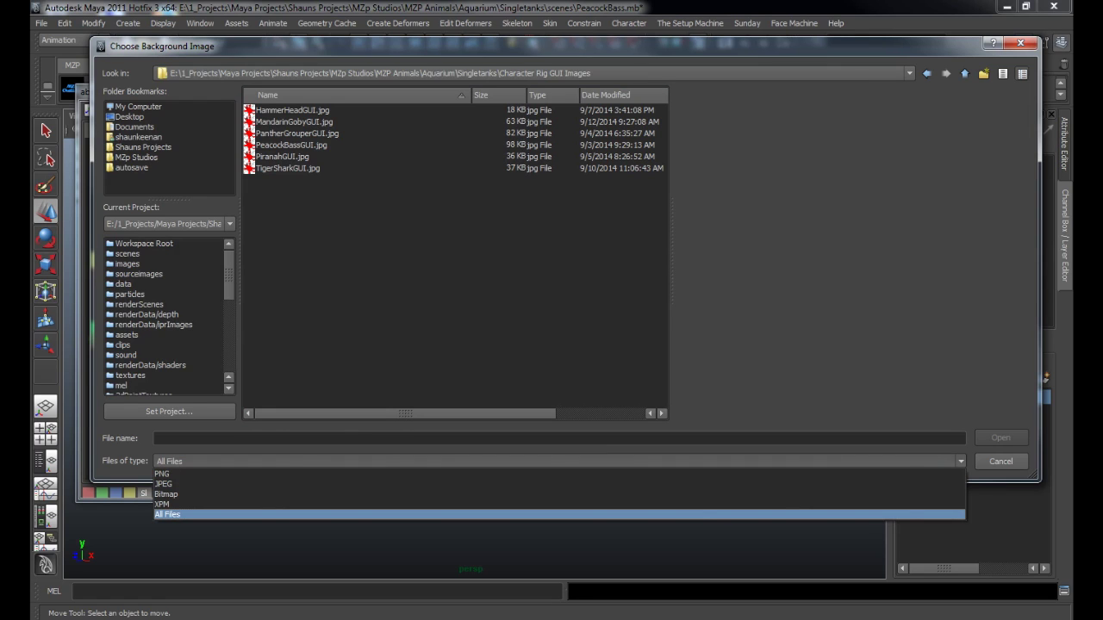
pyautogui.press('Return')
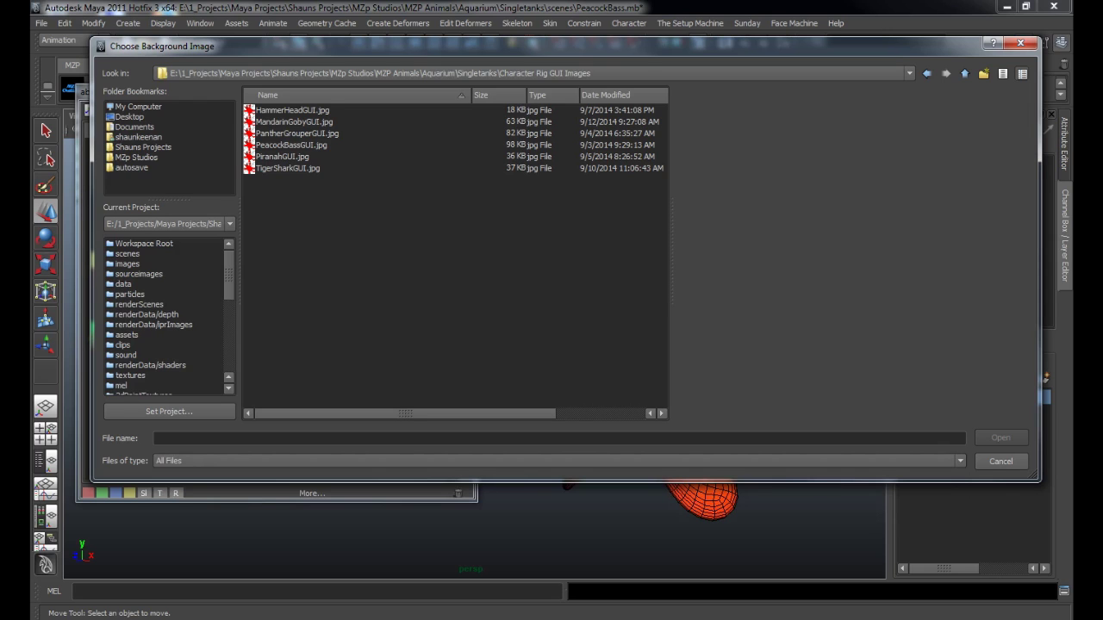
pyautogui.click(291, 144)
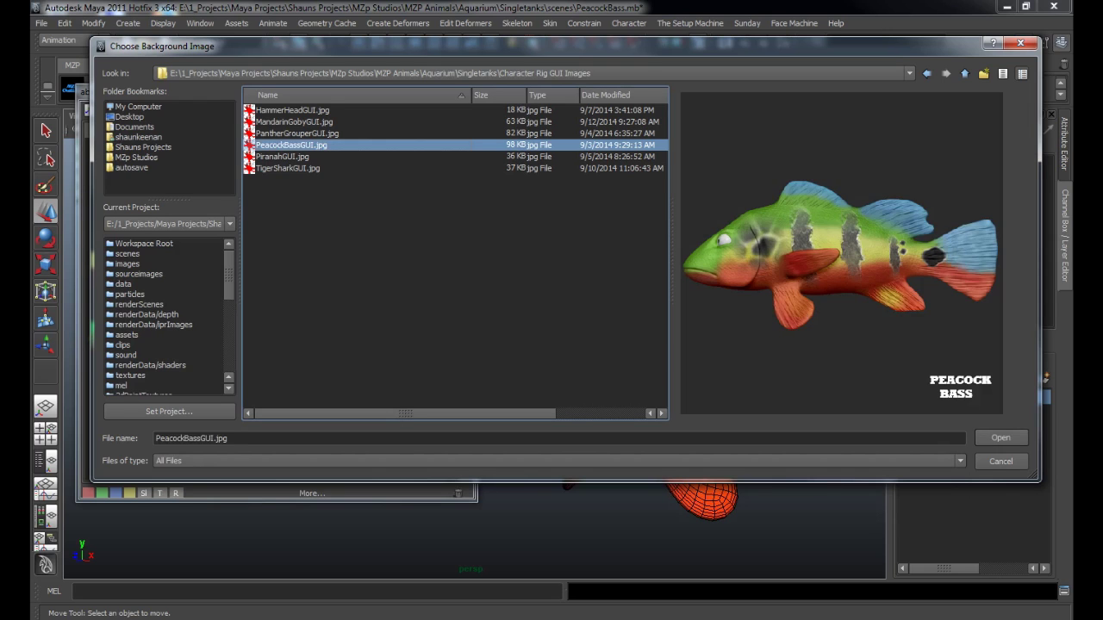
pyautogui.click(1000, 438)
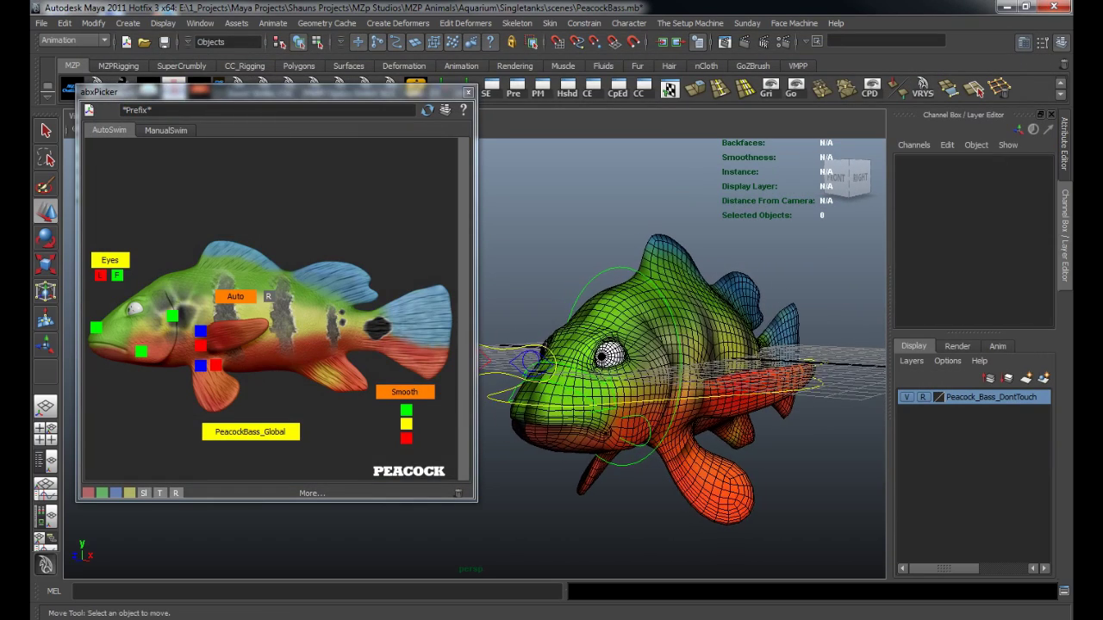
# - Move the picker window aside and use the picker to select the fish's main eye control
pyautogui.moveTo(258, 92); pyautogui.dragTo(227, 120)
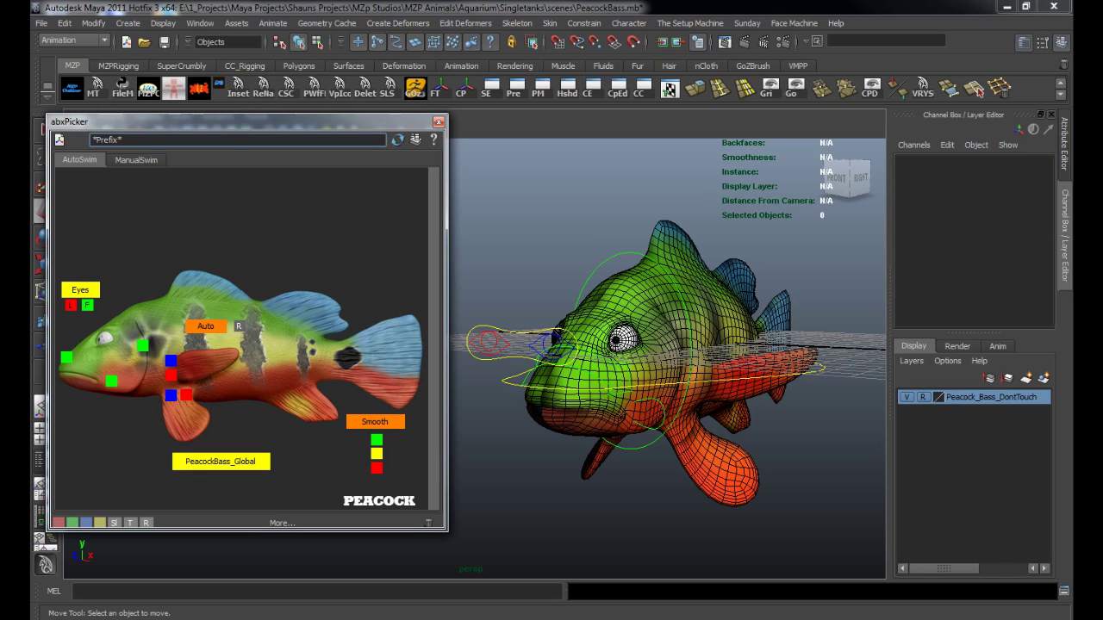
pyautogui.click(81, 290)
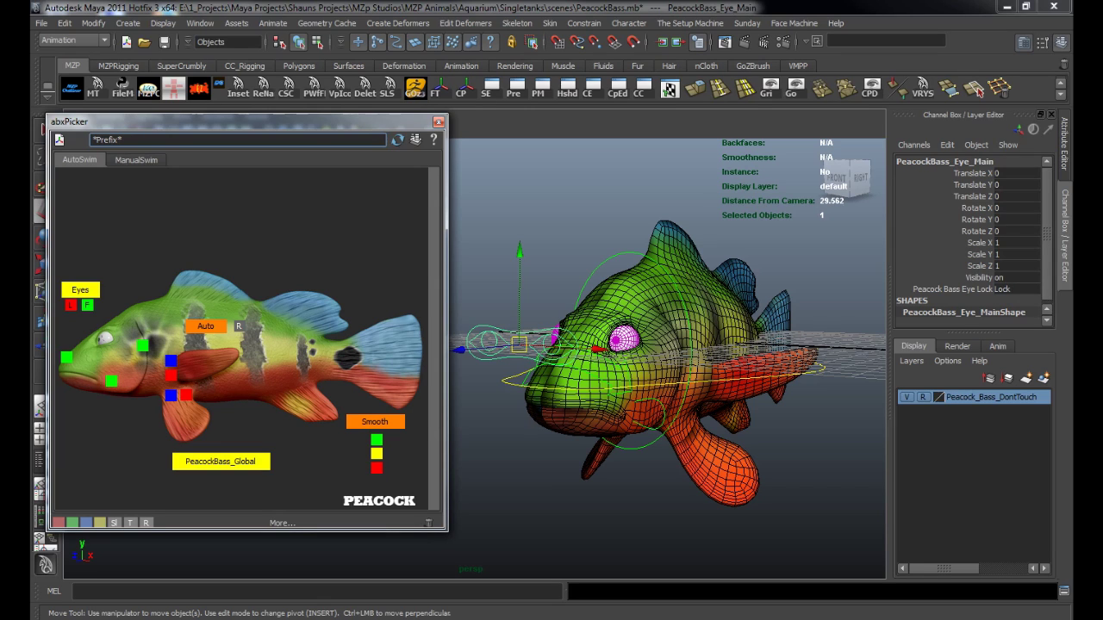
# - Test-rotate the head control about -53 in Y and set its Rotate Y back to 0
pyautogui.click(628, 256)
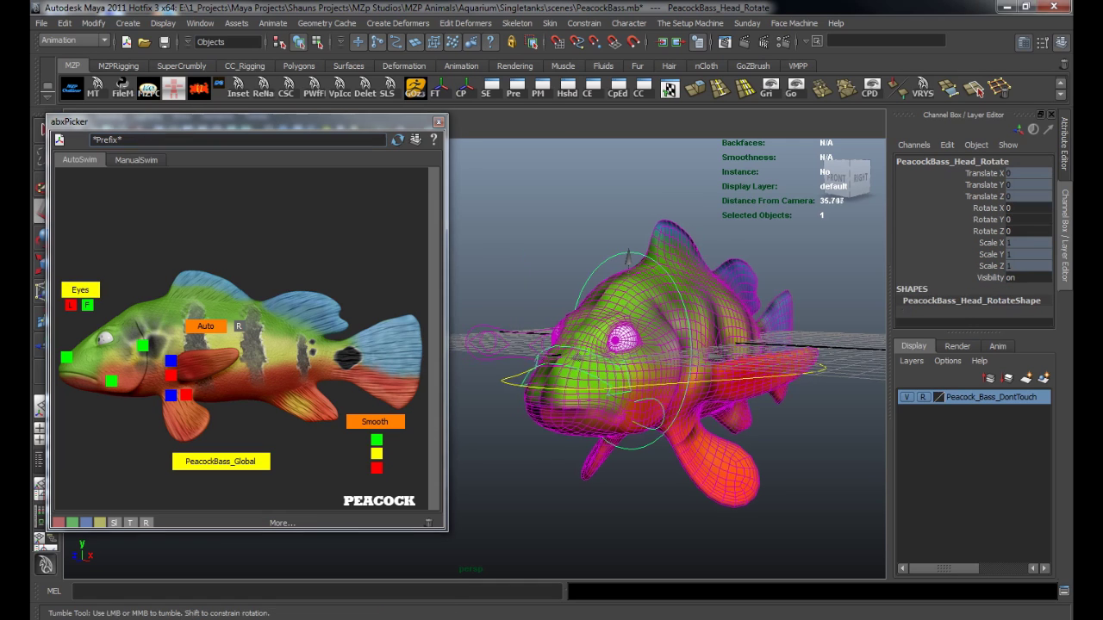
pyautogui.press('e')
pyautogui.moveTo(656, 364); pyautogui.dragTo(542, 359)
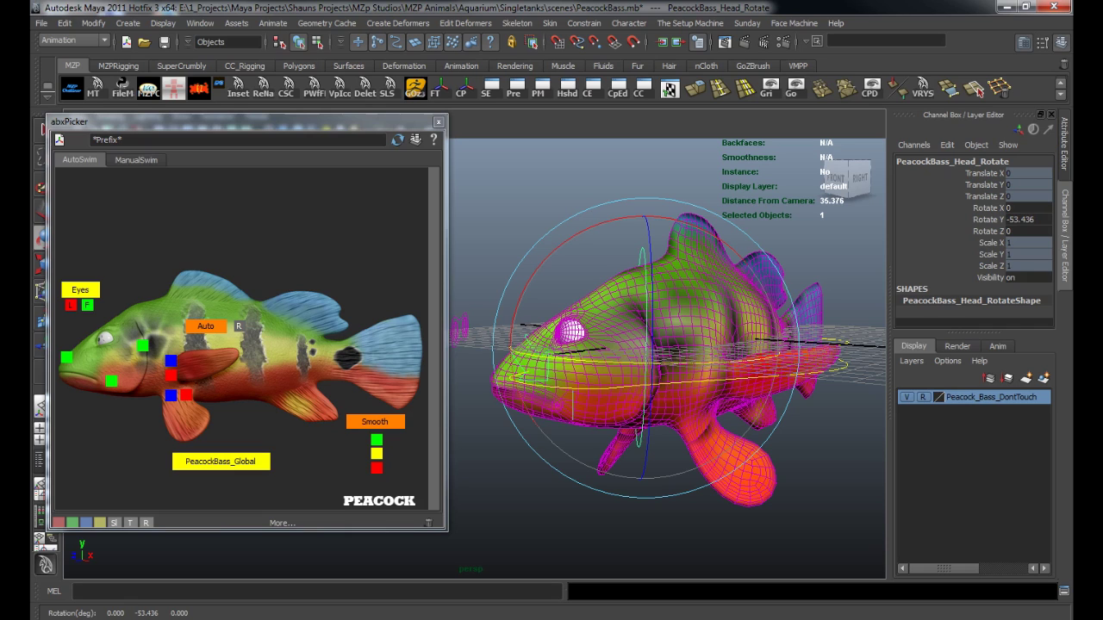
pyautogui.click(1026, 219)
pyautogui.write('0')
pyautogui.press('Return')
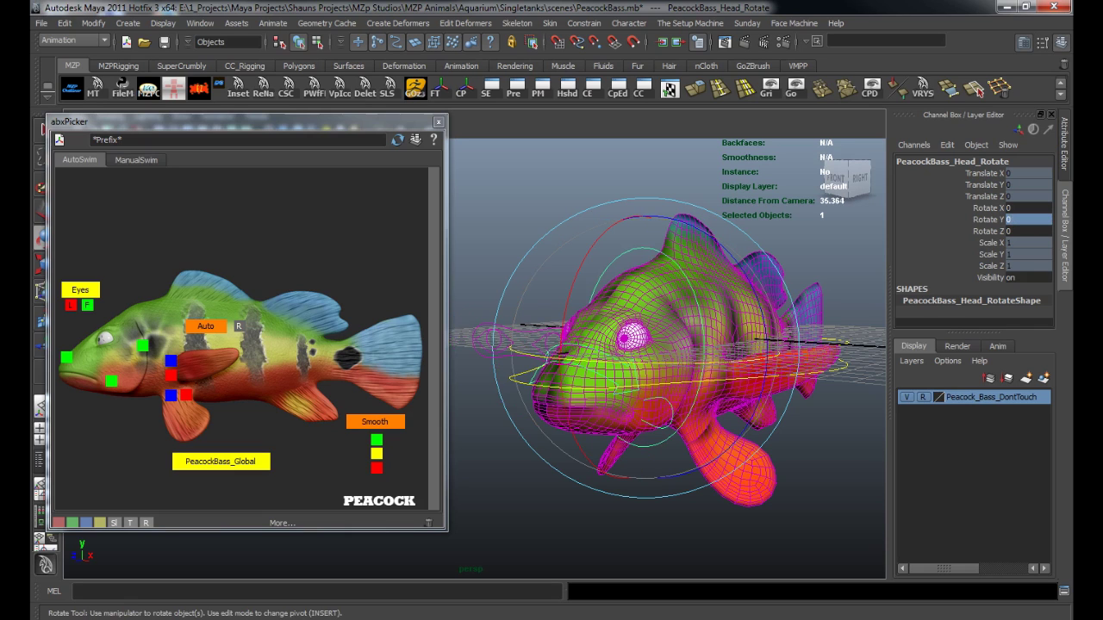
# - Switch the eyes to F, rotate the head about -43 in Y to compare the L and F eye modes, and undo the rotation
pyautogui.click(87, 305)
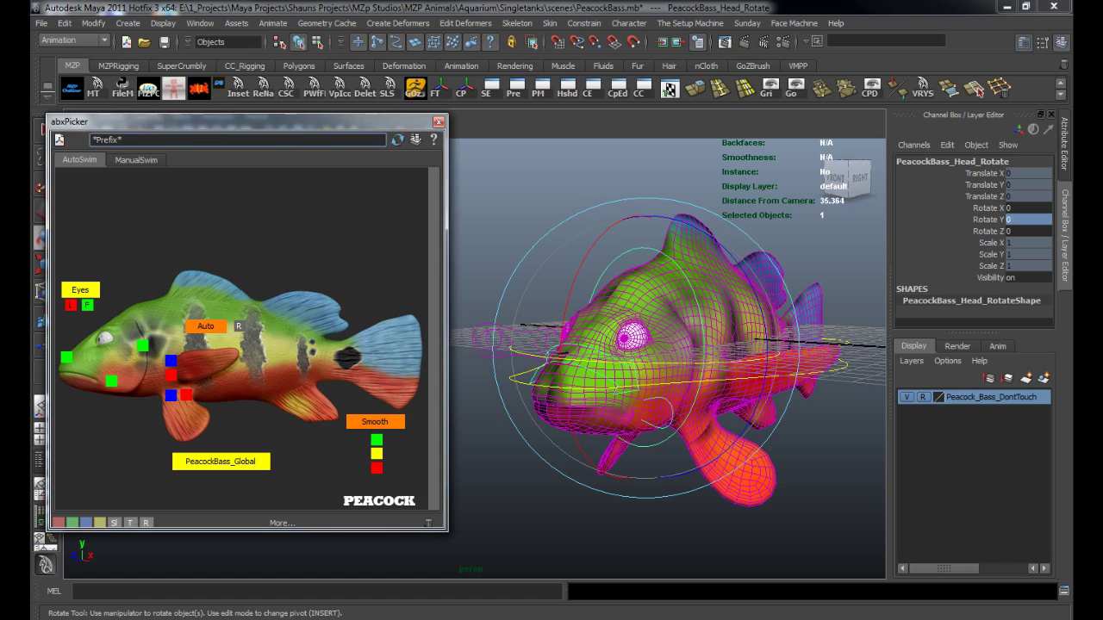
pyautogui.moveTo(636, 366); pyautogui.dragTo(547, 360)
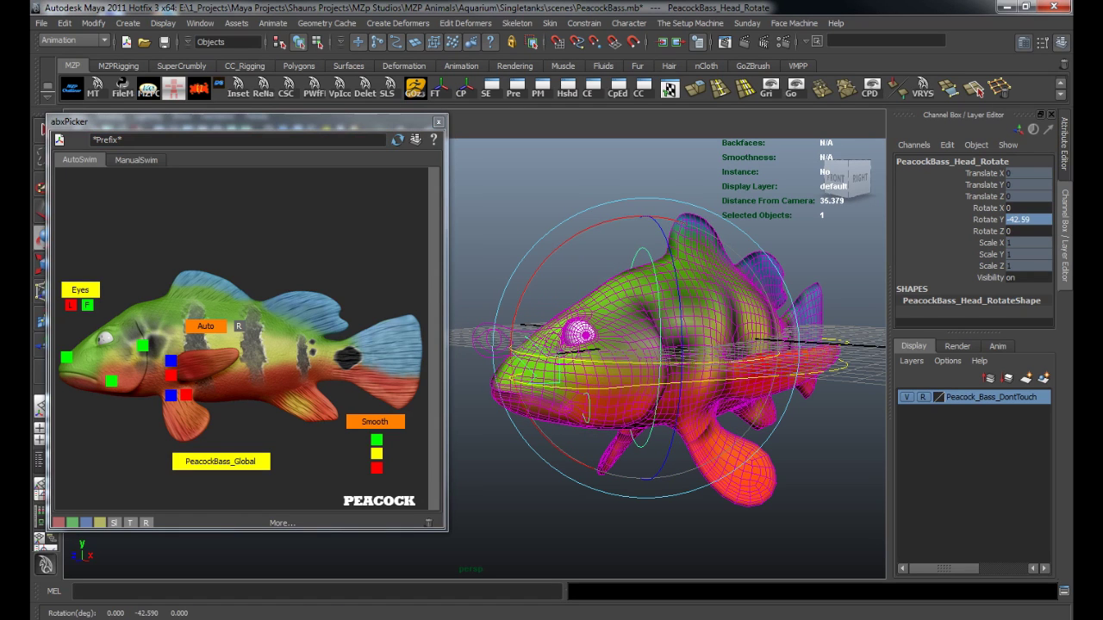
pyautogui.click(71, 305)
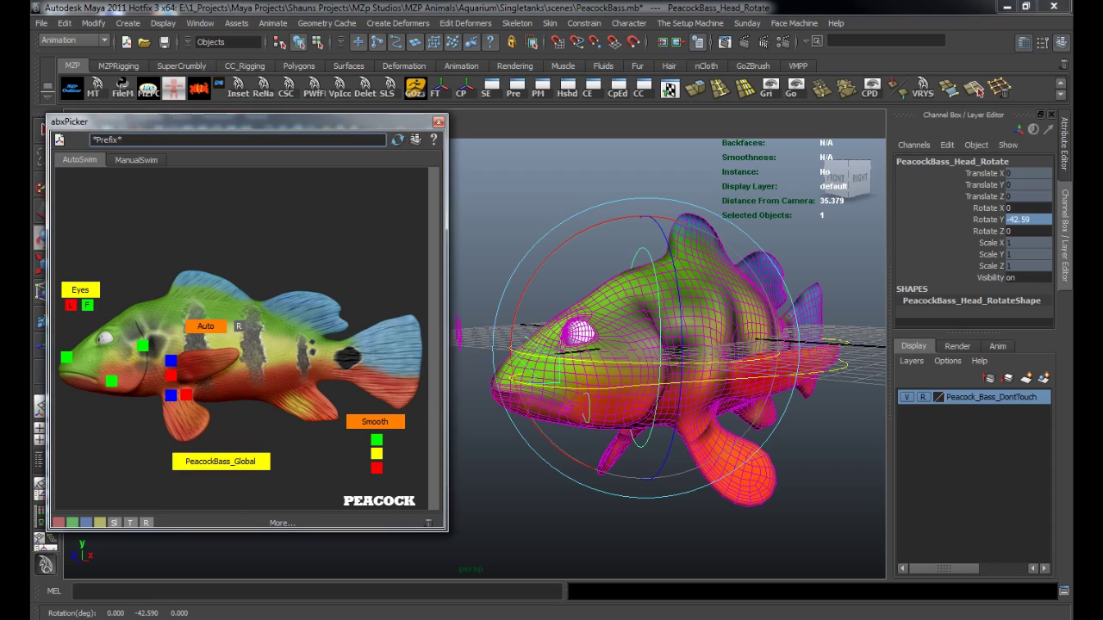
pyautogui.click(87, 305)
pyautogui.keyDown('alt'); pyautogui.middleClick(603, 362); pyautogui.keyUp('alt')
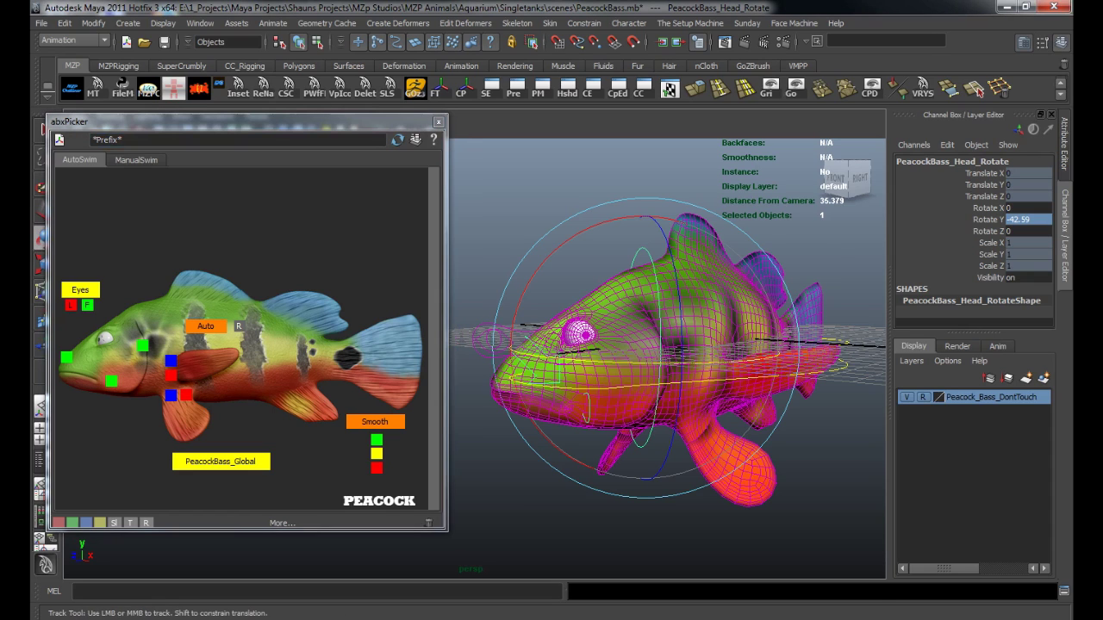
pyautogui.hotkey('ctrl', 'z')
pyautogui.hotkey('ctrl', 'z')
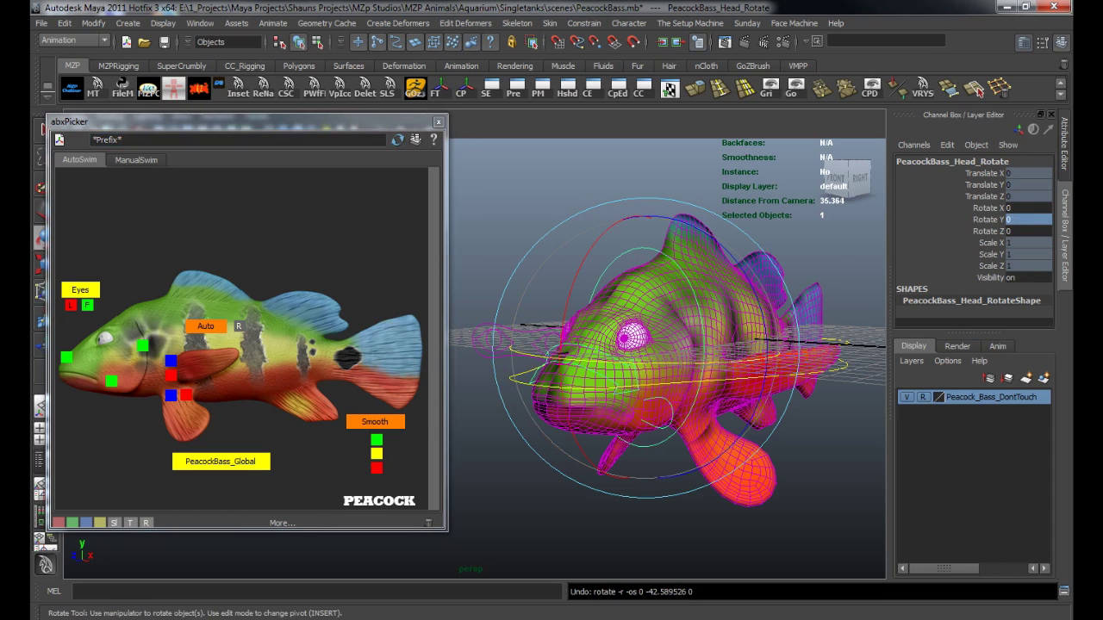
# - Test the lip control with a small Z rotation and the jaw control with about 27 in X, undoing each rotation
pyautogui.click(67, 356)
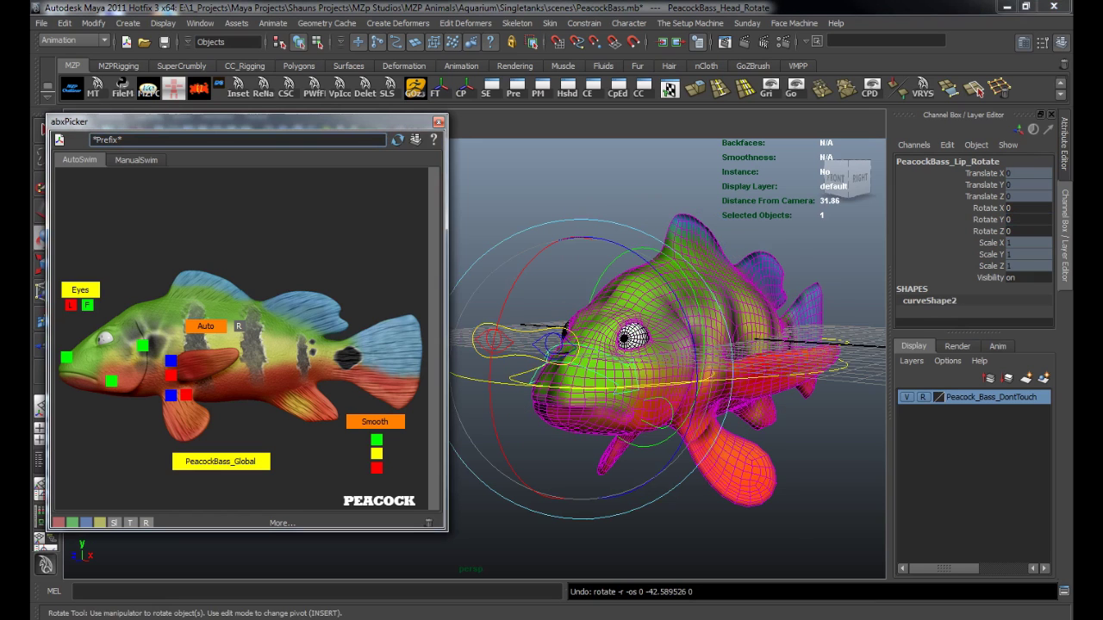
pyautogui.moveTo(696, 379); pyautogui.dragTo(694, 355)
pyautogui.hotkey('ctrl', 'z')
pyautogui.hotkey('ctrl', 'z')
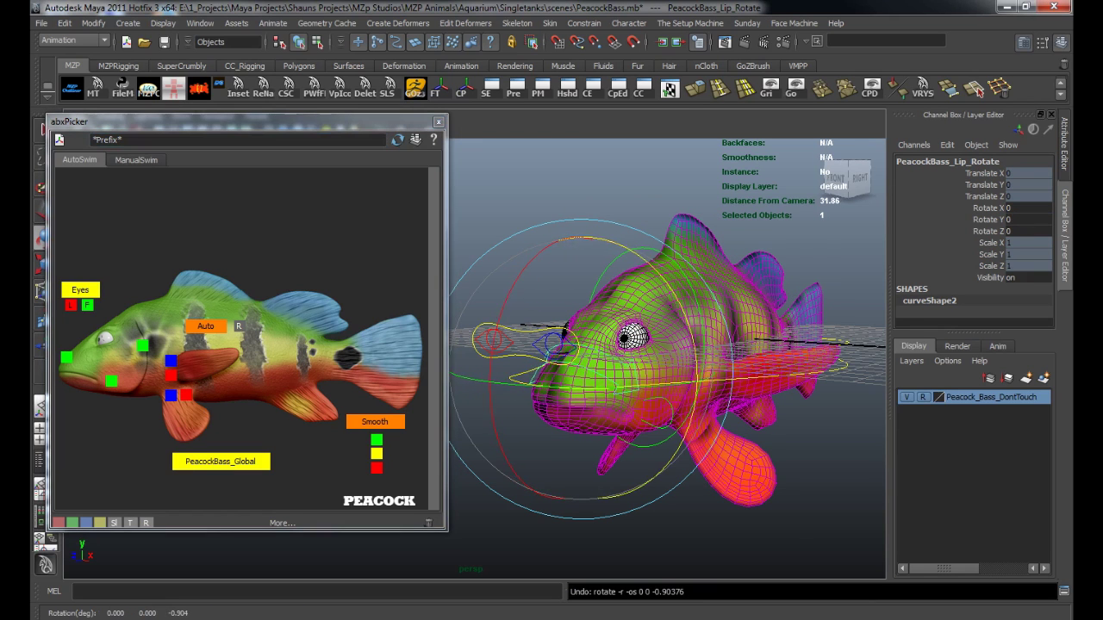
pyautogui.click(111, 380)
pyautogui.moveTo(564, 291); pyautogui.dragTo(540, 333)
pyautogui.hotkey('ctrl', 'z')
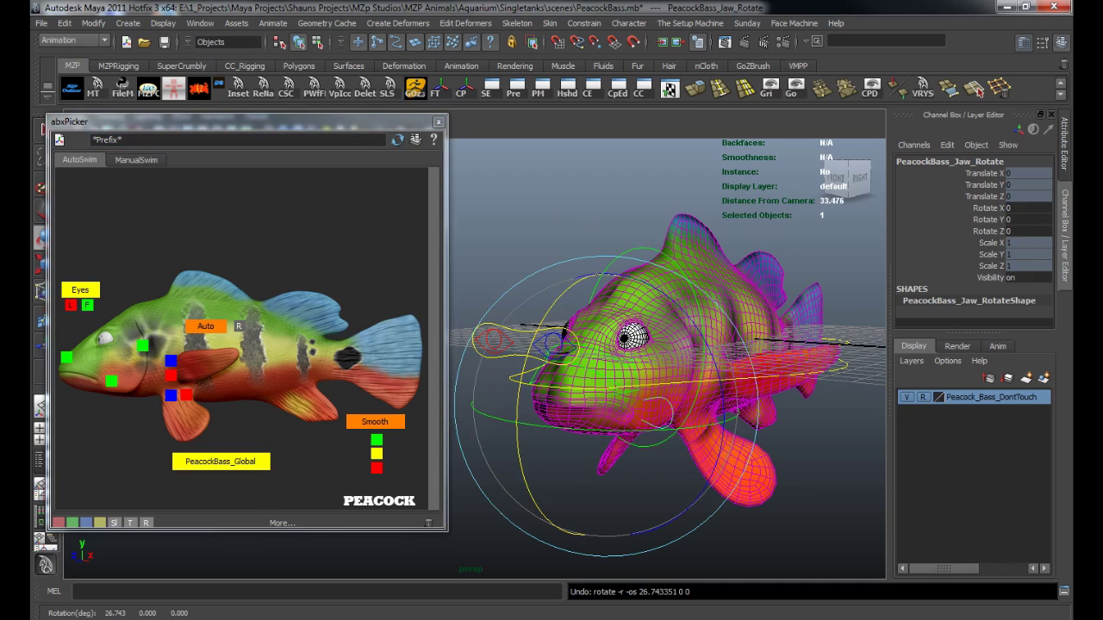
# - Test-rotate the left fin about -57 in Y and the left bottom fin about -41 in Y, undoing each rotation
pyautogui.click(171, 361)
pyautogui.moveTo(775, 366); pyautogui.dragTo(711, 370)
pyautogui.hotkey('ctrl', 'z')
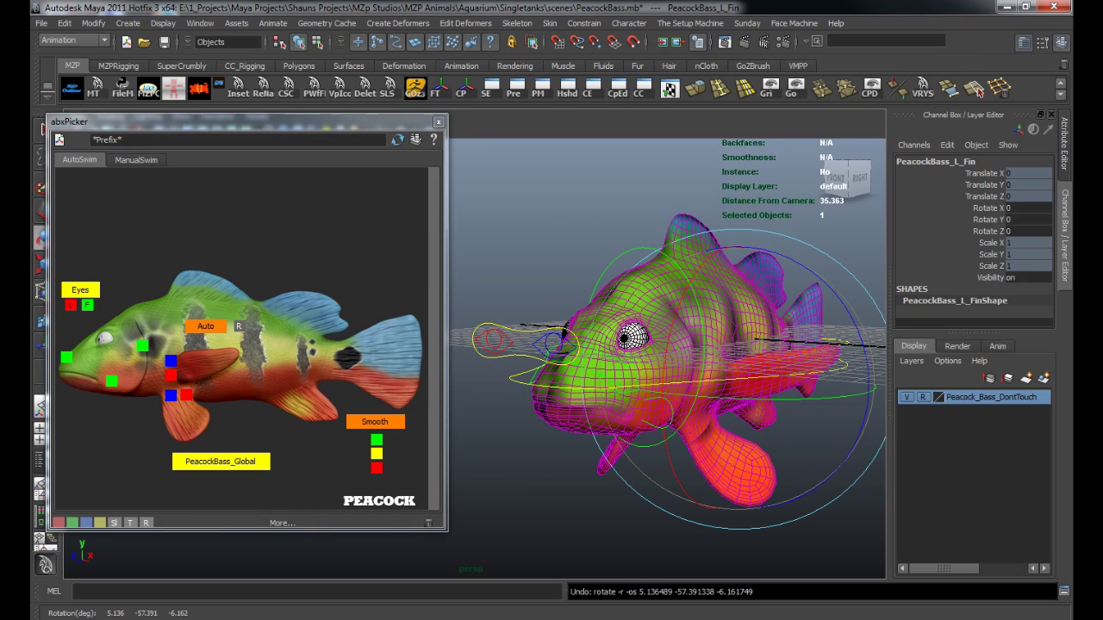
pyautogui.click(171, 395)
pyautogui.moveTo(767, 453); pyautogui.dragTo(671, 451)
pyautogui.hotkey('ctrl', 'z')
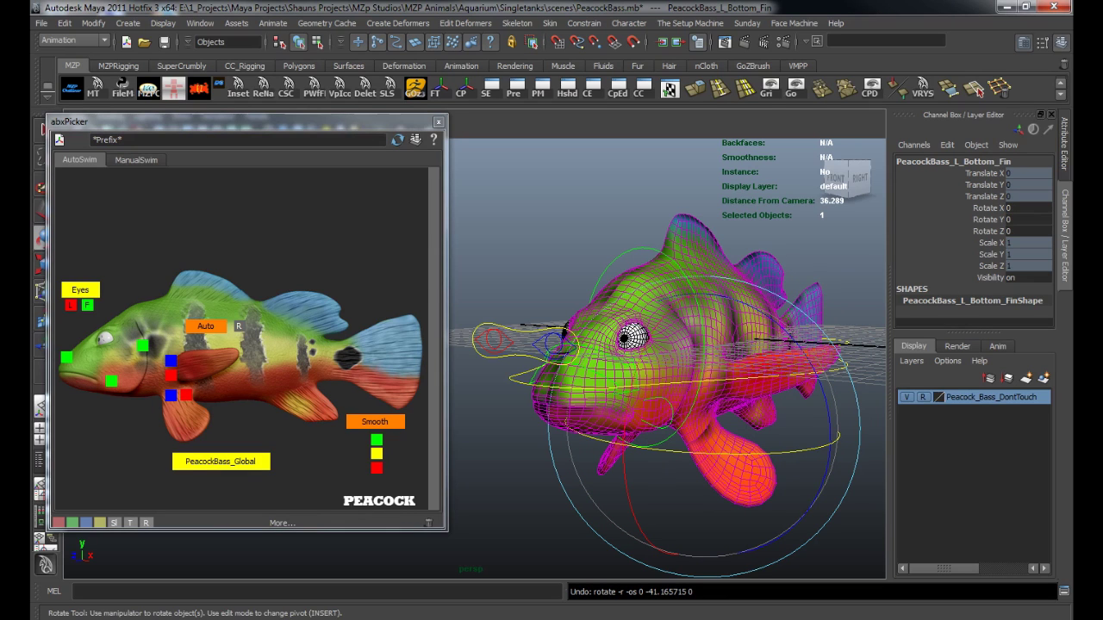
# - Select the PeacockBass_Global control and set its Peacock Bass Swimming attribute to 10.2
pyautogui.click(237, 140)
pyautogui.keyDown('alt'); pyautogui.moveTo(680, 345); pyautogui.dragTo(664, 444); pyautogui.keyUp('alt')
pyautogui.keyDown('alt'); pyautogui.moveTo(676, 452); pyautogui.dragTo(625, 428, button='middle'); pyautogui.keyUp('alt')
pyautogui.moveTo(626, 428)
pyautogui.keyDown('alt'); pyautogui.mouseDown()
pyautogui.moveTo(652, 422)
pyautogui.moveTo(632, 435)
pyautogui.mouseUp(); pyautogui.keyUp('alt')
pyautogui.keyDown('alt'); pyautogui.moveTo(608, 305); pyautogui.dragTo(606, 277); pyautogui.keyUp('alt')
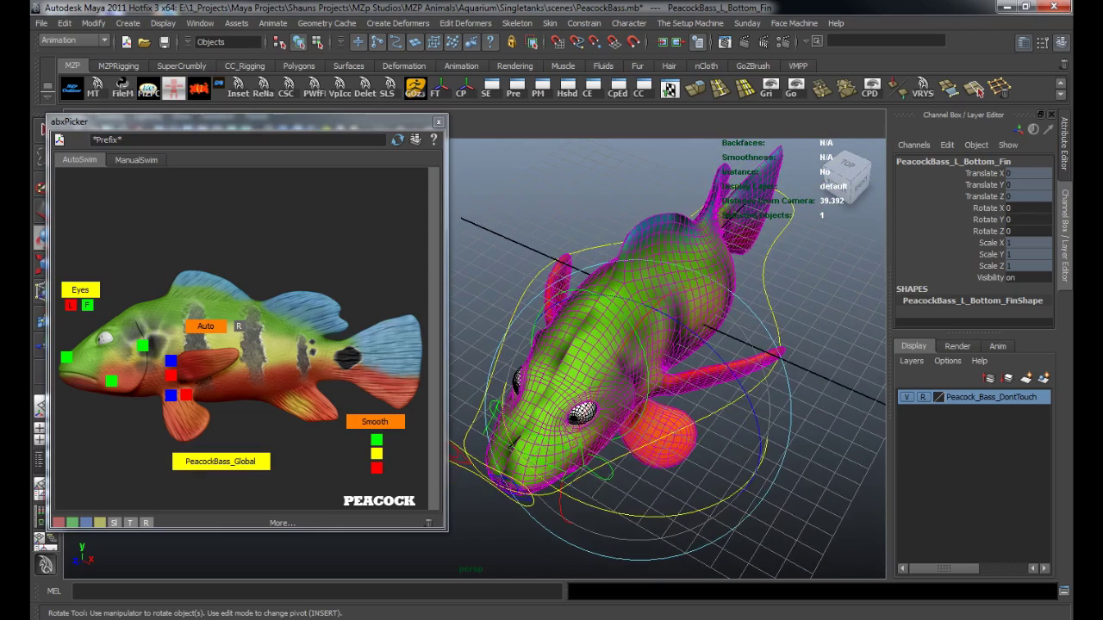
pyautogui.click(221, 462)
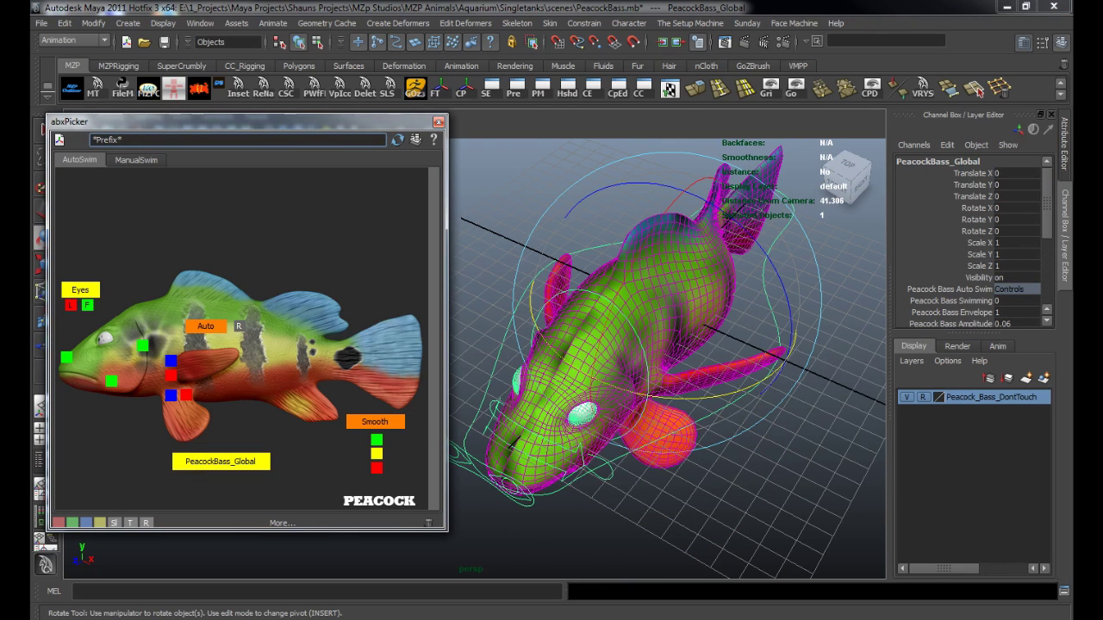
pyautogui.click(951, 300)
pyautogui.moveTo(732, 336); pyautogui.dragTo(879, 336, button='middle')
pyautogui.moveTo(801, 362); pyautogui.dragTo(908, 362, button='middle')
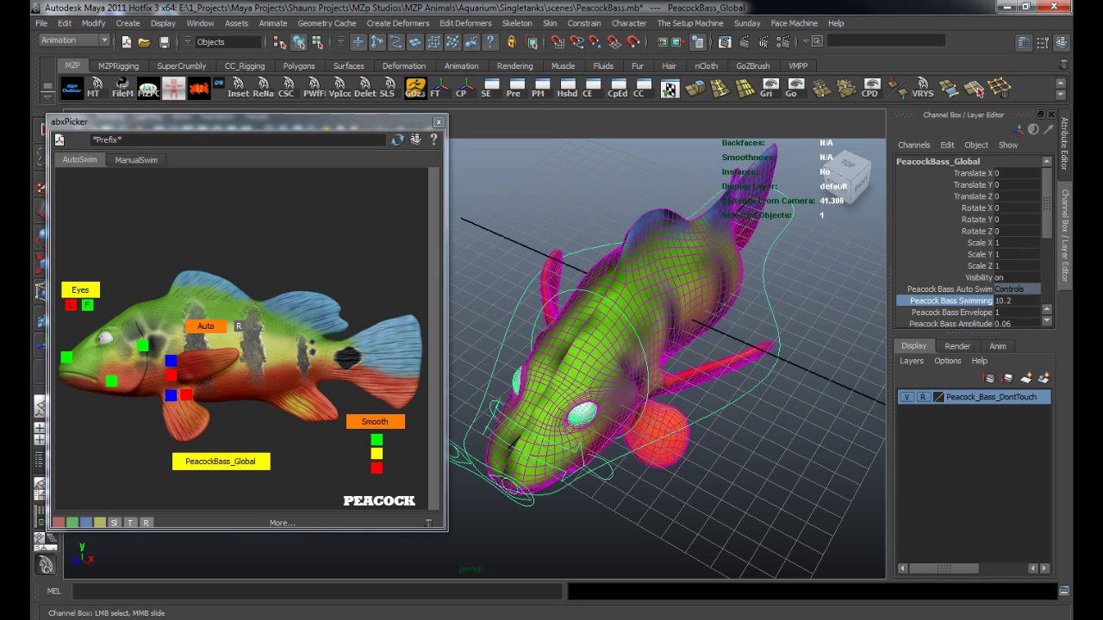
# - Try adjusting the global control's Amplitude, and set its Wavelength to 0.4 and Swimming to 14.1
pyautogui.scroll(-2, 973, 241)
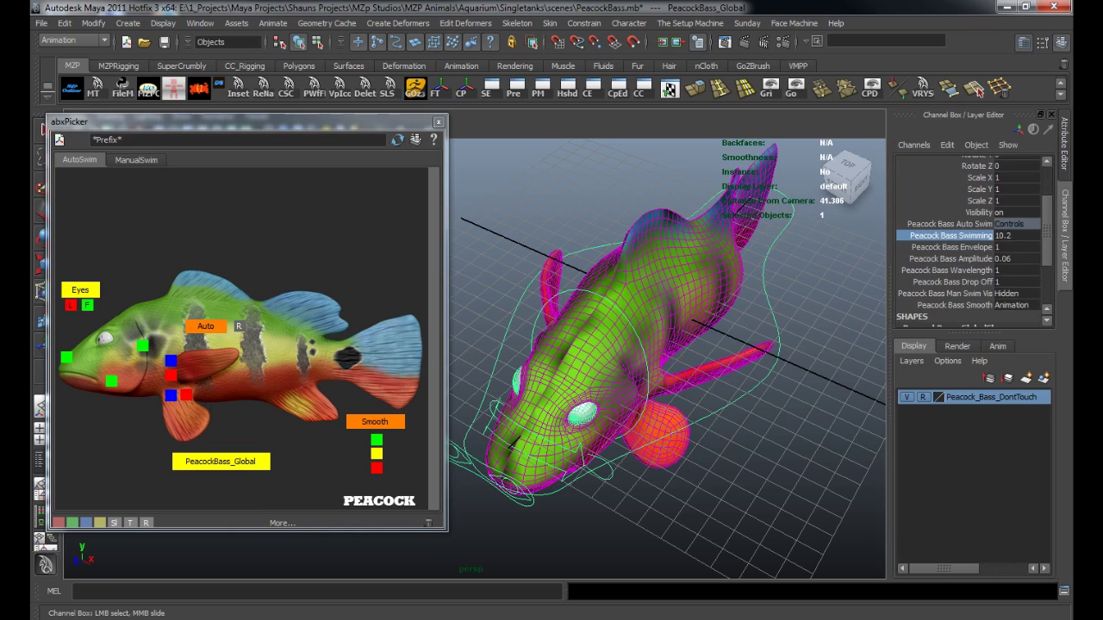
pyautogui.click(950, 258)
pyautogui.moveTo(862, 293); pyautogui.dragTo(831, 293, button='middle')
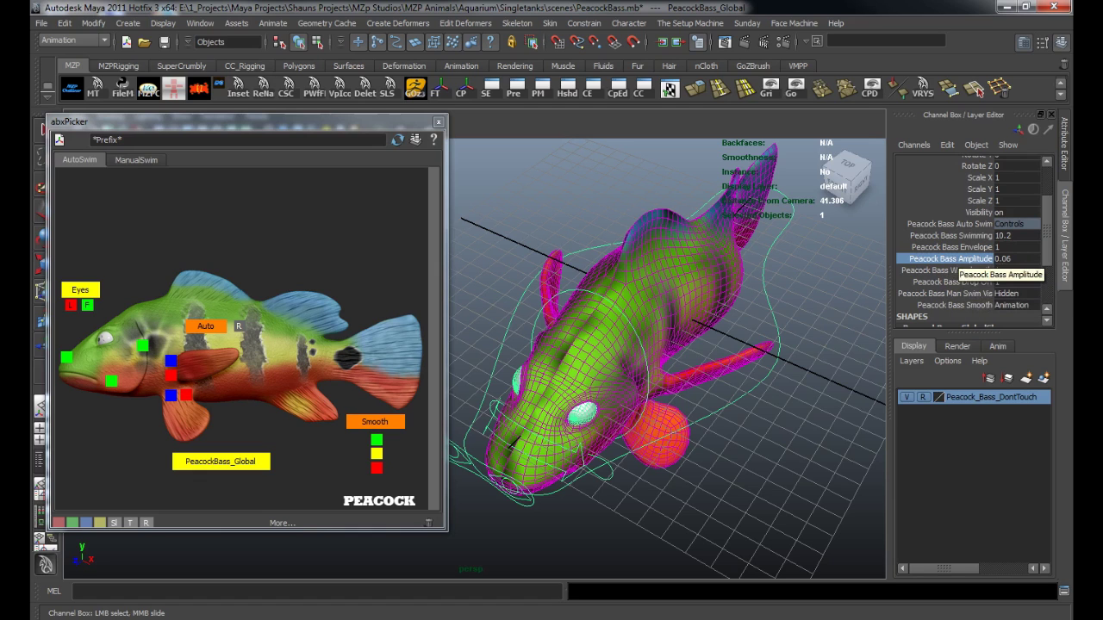
pyautogui.click(955, 270)
pyautogui.moveTo(672, 345); pyautogui.dragTo(788, 345, button='middle')
pyautogui.click(951, 236)
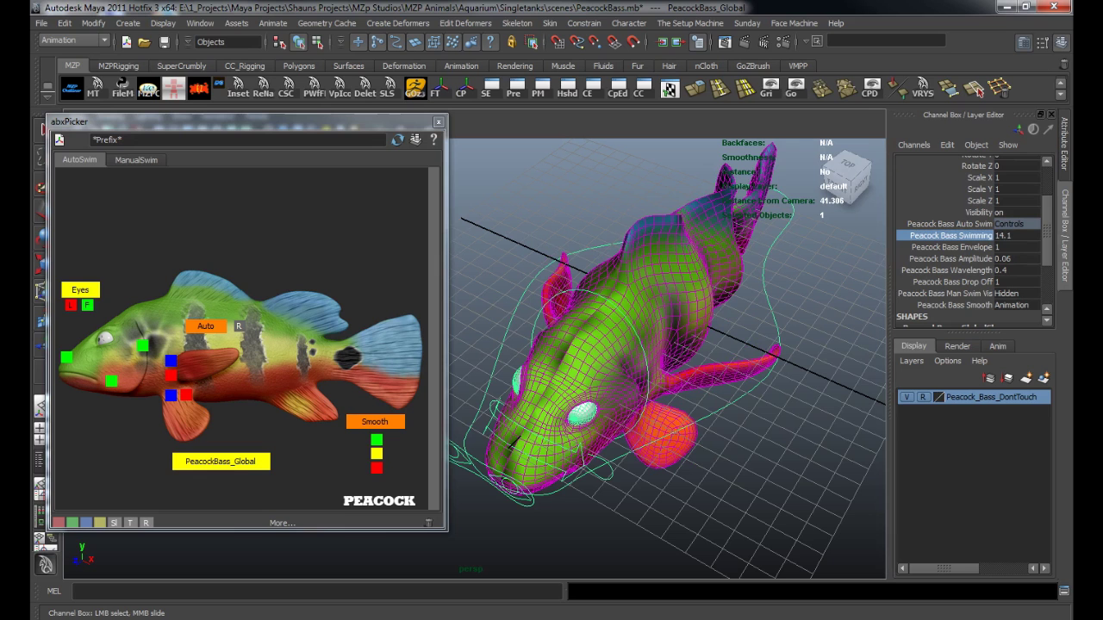
# - Reset the auto-swim attributes with the picker's R and switch the picker to the ManualSwim page
pyautogui.click(238, 327)
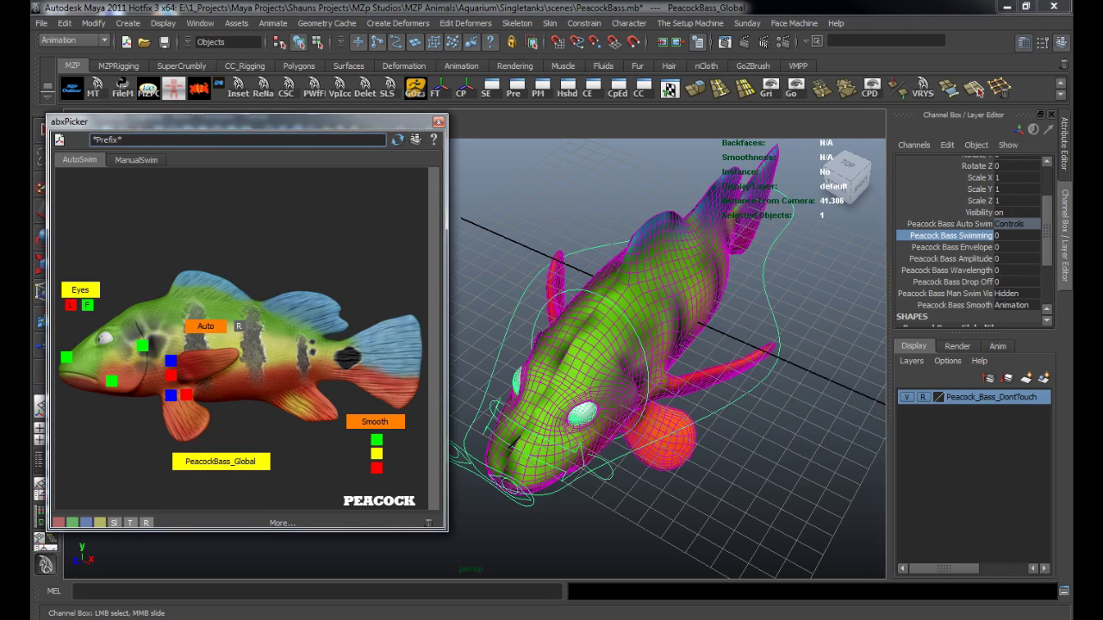
pyautogui.keyDown('alt'); pyautogui.moveTo(646, 370); pyautogui.dragTo(653, 295); pyautogui.keyUp('alt')
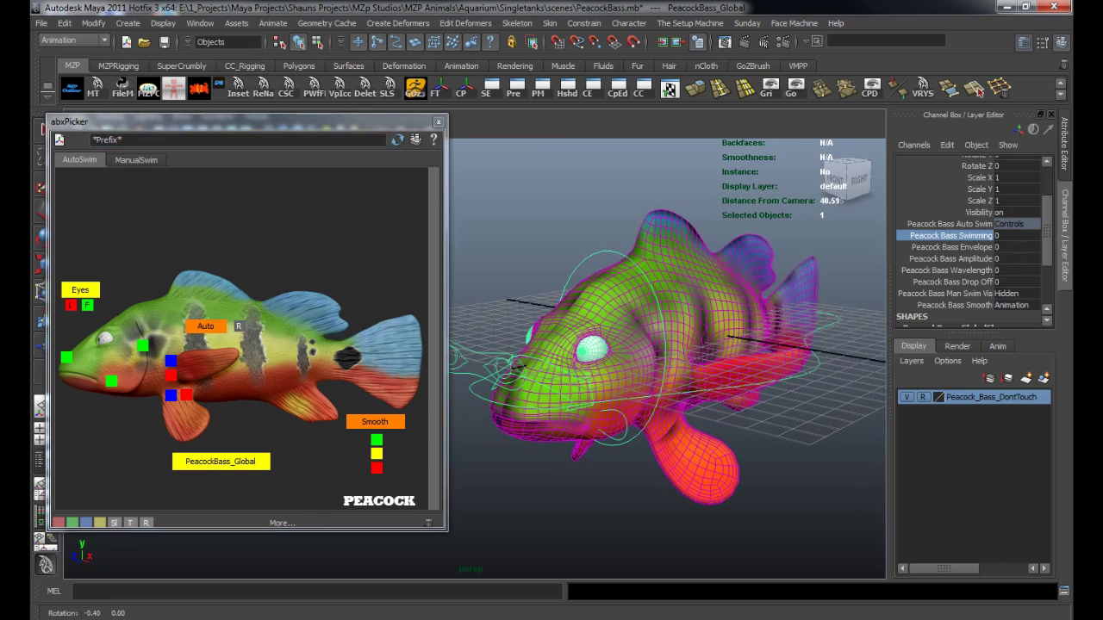
pyautogui.click(137, 159)
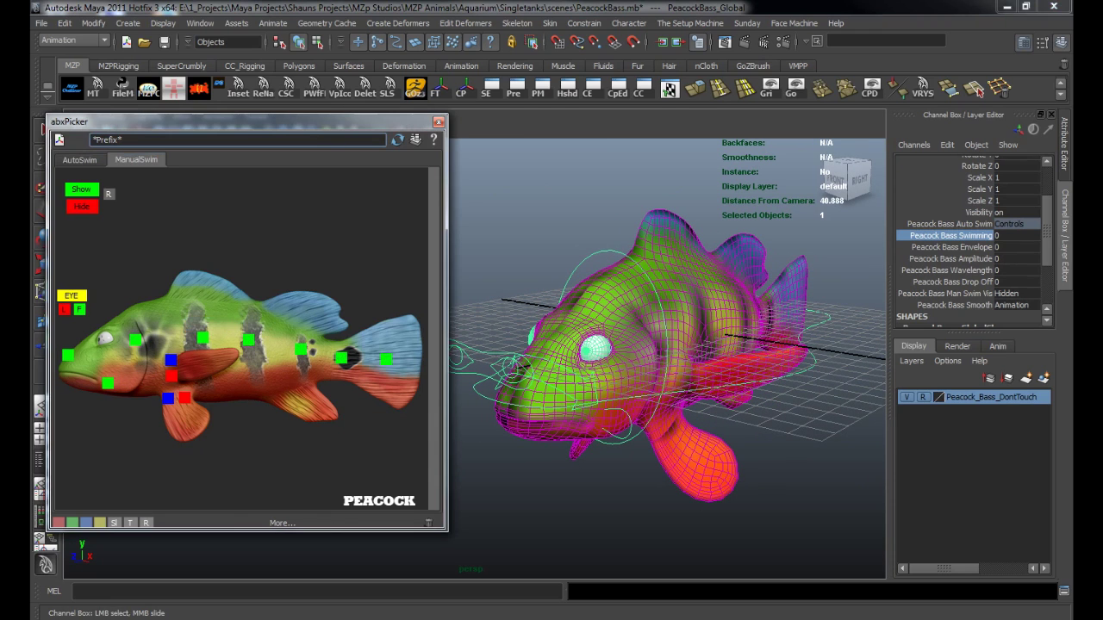
# - Show the manual swim controls on the fish, clear the selection, and hide the controls again
pyautogui.keyDown('alt'); pyautogui.moveTo(655, 336); pyautogui.dragTo(560, 317); pyautogui.keyUp('alt')
pyautogui.click(82, 190)
pyautogui.click(536, 215)
pyautogui.keyDown('alt'); pyautogui.moveTo(560, 317); pyautogui.dragTo(565, 317, button='middle'); pyautogui.keyUp('alt')
pyautogui.keyDown('alt'); pyautogui.moveTo(655, 379); pyautogui.dragTo(656, 320, button='middle'); pyautogui.keyUp('alt')
pyautogui.keyDown('alt'); pyautogui.moveTo(656, 320); pyautogui.dragTo(758, 315); pyautogui.keyUp('alt')
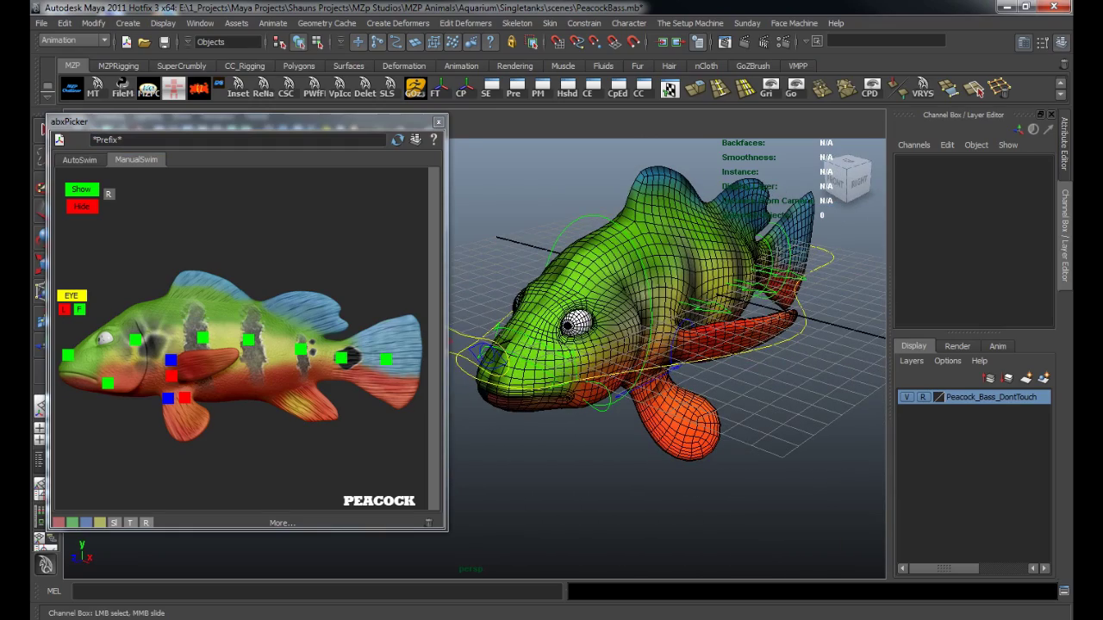
pyautogui.click(81, 207)
pyautogui.moveTo(638, 301)
pyautogui.keyDown('alt'); pyautogui.mouseDown()
pyautogui.moveTo(646, 388)
pyautogui.moveTo(628, 371)
pyautogui.moveTo(644, 320)
pyautogui.mouseUp(); pyautogui.keyUp('alt')
pyautogui.keyDown('alt'); pyautogui.moveTo(644, 321); pyautogui.dragTo(651, 339, button='middle'); pyautogui.keyUp('alt')
pyautogui.keyDown('alt'); pyautogui.moveTo(651, 339); pyautogui.dragTo(668, 298); pyautogui.keyUp('alt')
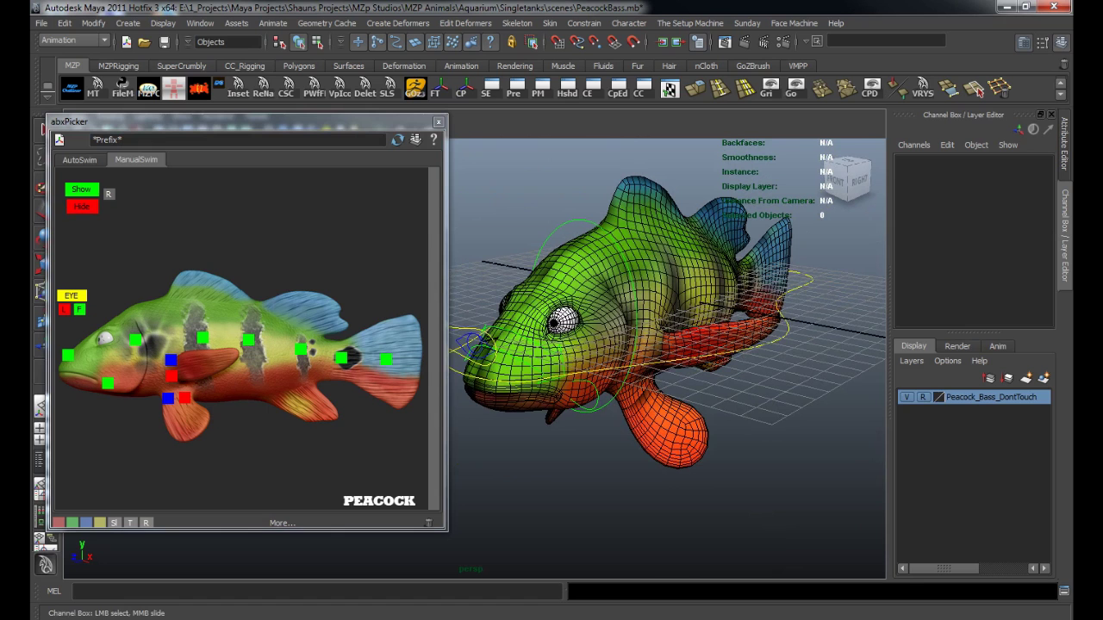
# - Try rotating the left fin about -39 and about -52 in Y, undoing each attempt
pyautogui.click(171, 376)
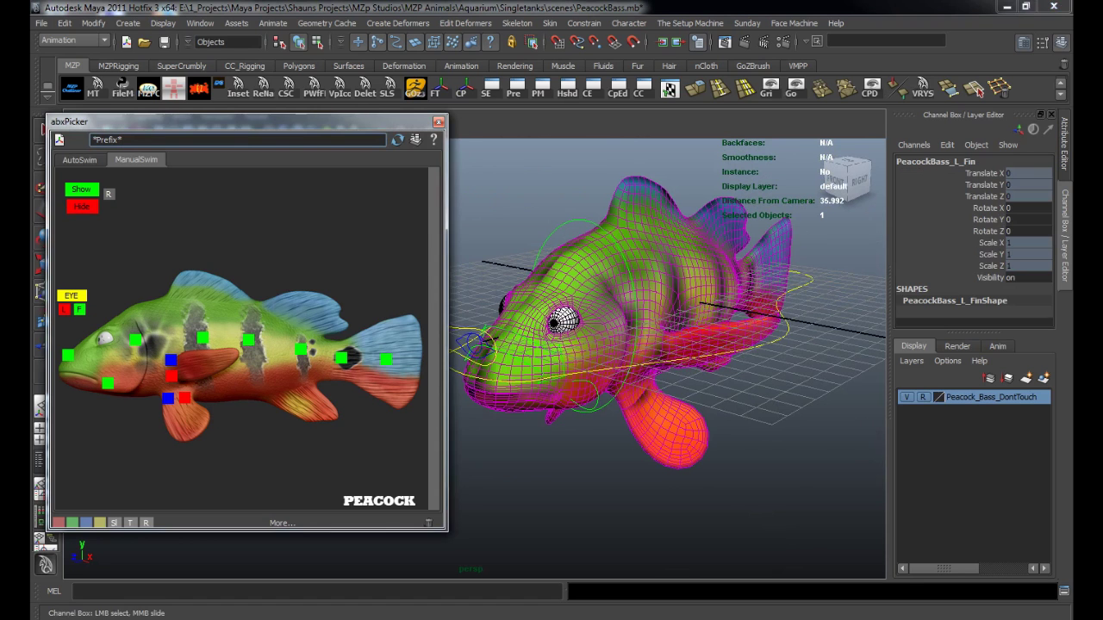
pyautogui.keyDown('alt'); pyautogui.moveTo(638, 328); pyautogui.dragTo(643, 379); pyautogui.keyUp('alt')
pyautogui.press('e')
pyautogui.moveTo(706, 432); pyautogui.dragTo(650, 426)
pyautogui.hotkey('ctrl', 'z')
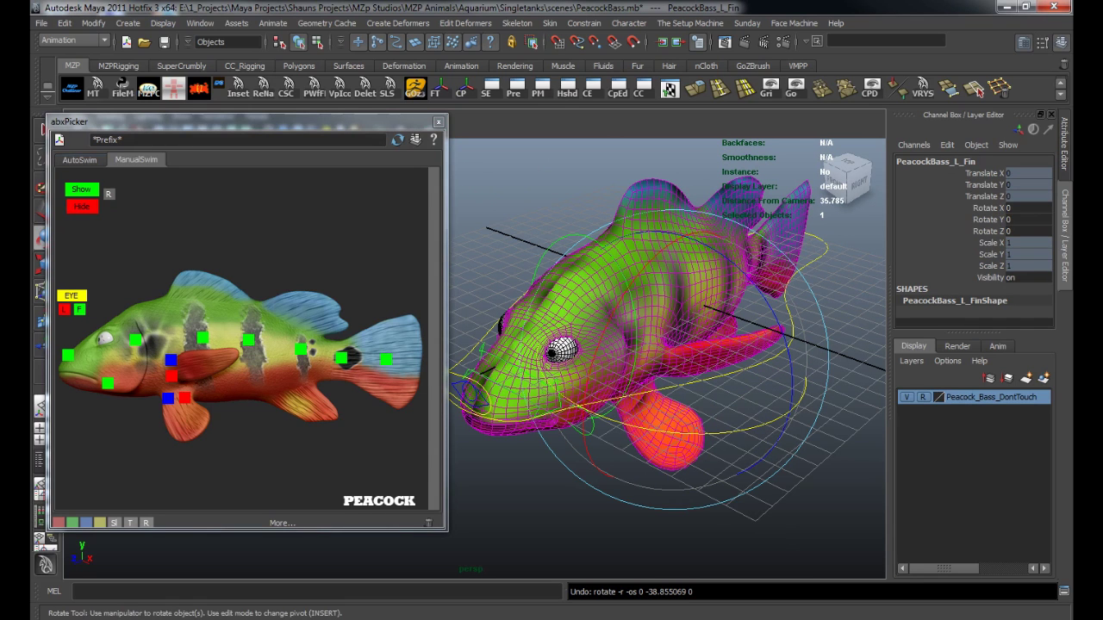
pyautogui.moveTo(760, 424); pyautogui.dragTo(658, 383)
pyautogui.hotkey('ctrl', 'z')
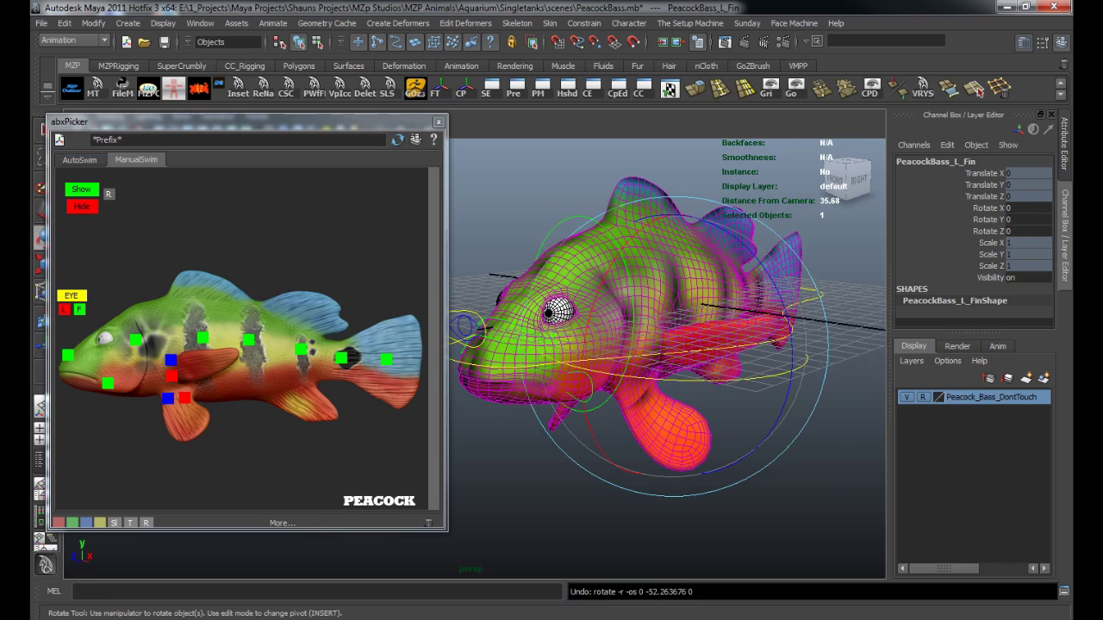
# - Rotate the left fin, and rotate the left bottom fin to about -61 in Y and 19 in Z
pyautogui.moveTo(748, 376); pyautogui.dragTo(633, 375)
pyautogui.click(168, 398)
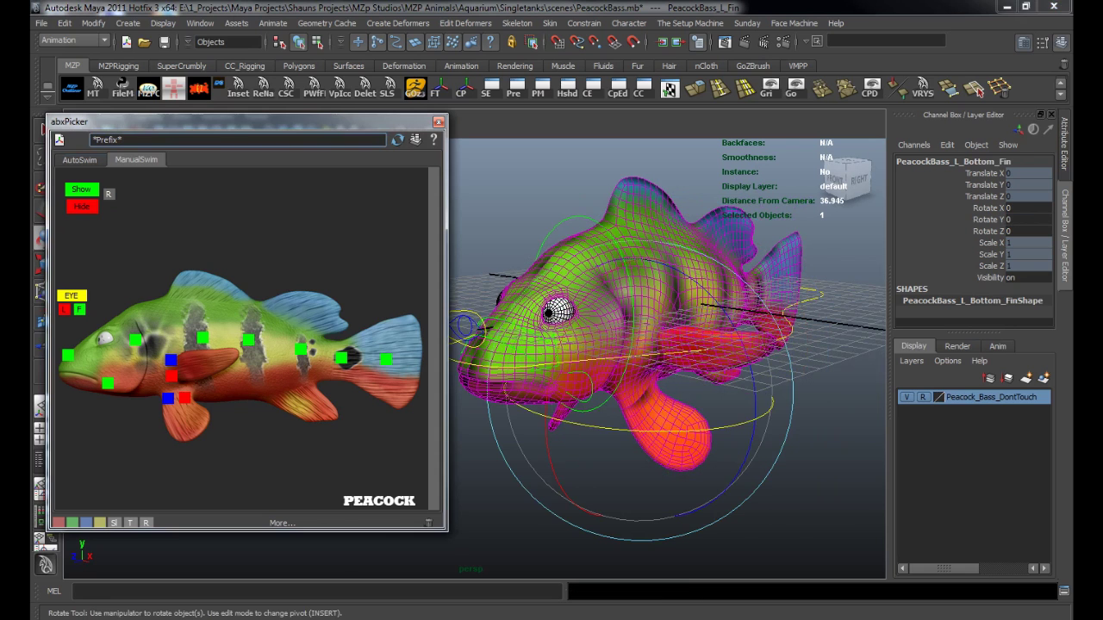
pyautogui.moveTo(755, 395)
pyautogui.mouseDown()
pyautogui.moveTo(748, 440)
pyautogui.moveTo(690, 509)
pyautogui.moveTo(729, 326)
pyautogui.moveTo(748, 355)
pyautogui.moveTo(603, 405)
pyautogui.moveTo(741, 398)
pyautogui.mouseUp()
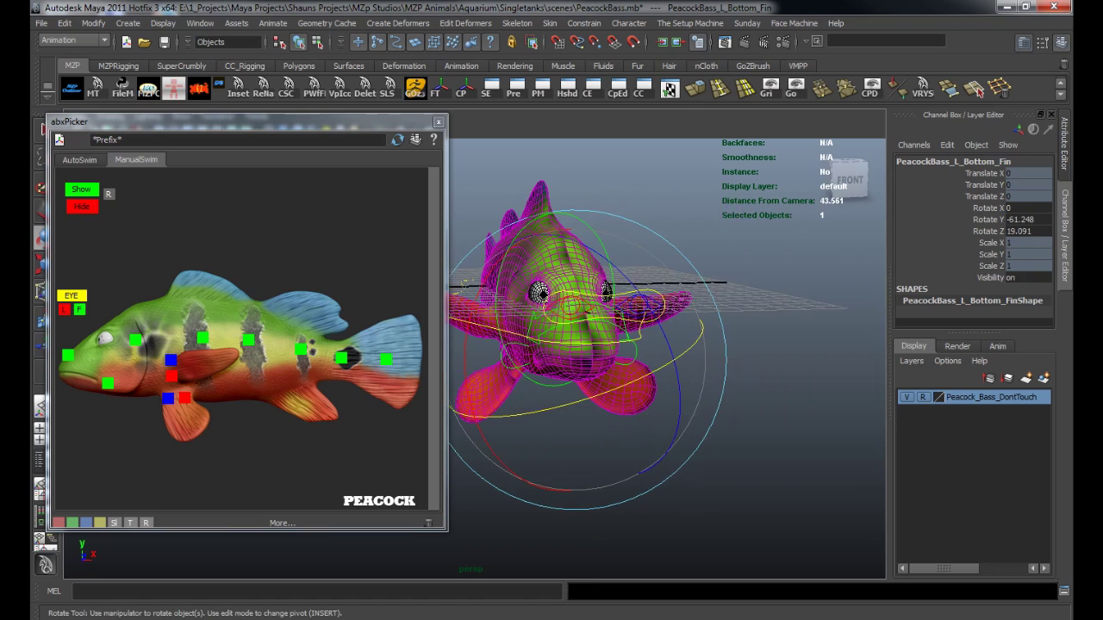
# - Select the right fin with the picker and rotate it to about 26 in X, 23 in Y and 48 in Z
pyautogui.click(172, 377)
pyautogui.keyDown('alt'); pyautogui.moveTo(509, 362); pyautogui.dragTo(596, 372, button='middle'); pyautogui.keyUp('alt')
pyautogui.moveTo(508, 348); pyautogui.dragTo(627, 354)
pyautogui.moveTo(551, 336); pyautogui.dragTo(527, 420)
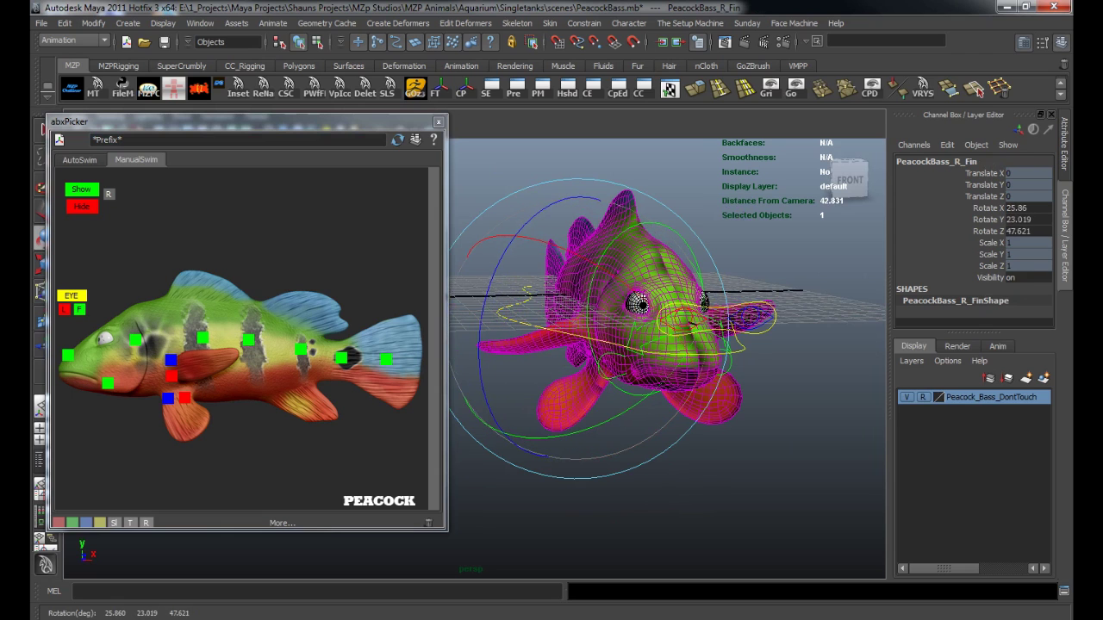
# - Select the right bottom fin with the picker and rotate it to about 17 in X, 41 in Y and -21 in Z
pyautogui.click(185, 398)
pyautogui.moveTo(644, 332); pyautogui.dragTo(646, 420)
pyautogui.moveTo(562, 405); pyautogui.dragTo(659, 376)
# - Return the picker to the AutoSwim page, apply the Auto swim settings and select the fish's global control
pyautogui.click(79, 160)
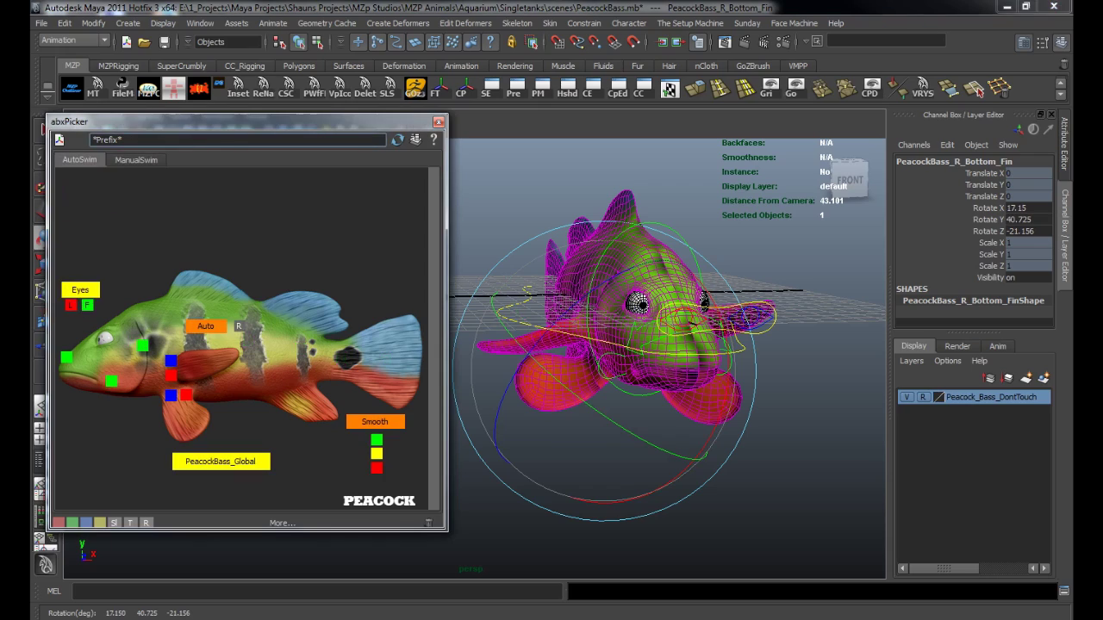
pyautogui.click(206, 327)
pyautogui.keyDown('alt'); pyautogui.moveTo(672, 336); pyautogui.dragTo(586, 383); pyautogui.keyUp('alt')
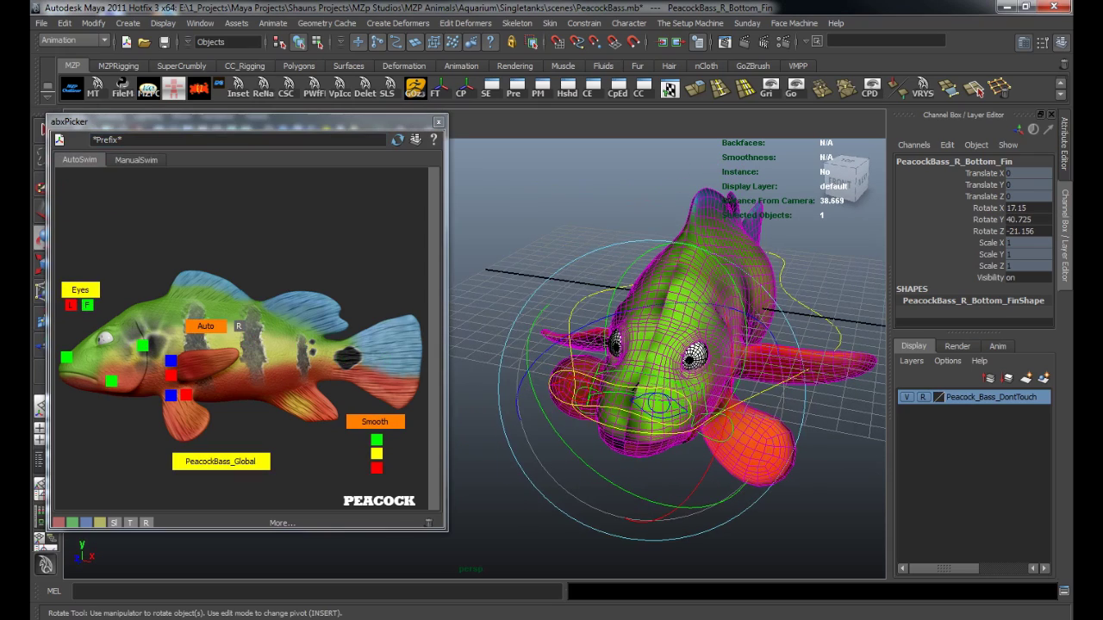
pyautogui.click(838, 336)
pyautogui.keyDown('alt'); pyautogui.moveTo(809, 361); pyautogui.dragTo(693, 327); pyautogui.keyUp('alt')
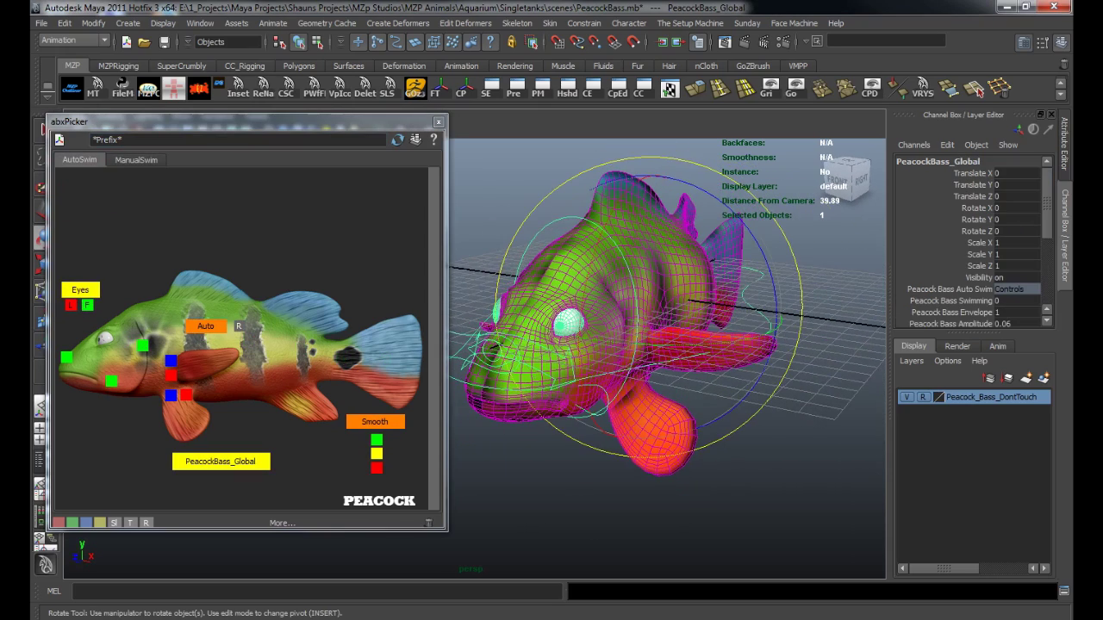
# - Raise the Peacock Bass Swimming value on the fish's global control to about 4.5
pyautogui.click(951, 301)
pyautogui.moveTo(741, 362); pyautogui.dragTo(769, 362, button='middle')
pyautogui.moveTo(698, 345); pyautogui.dragTo(723, 345, button='middle')
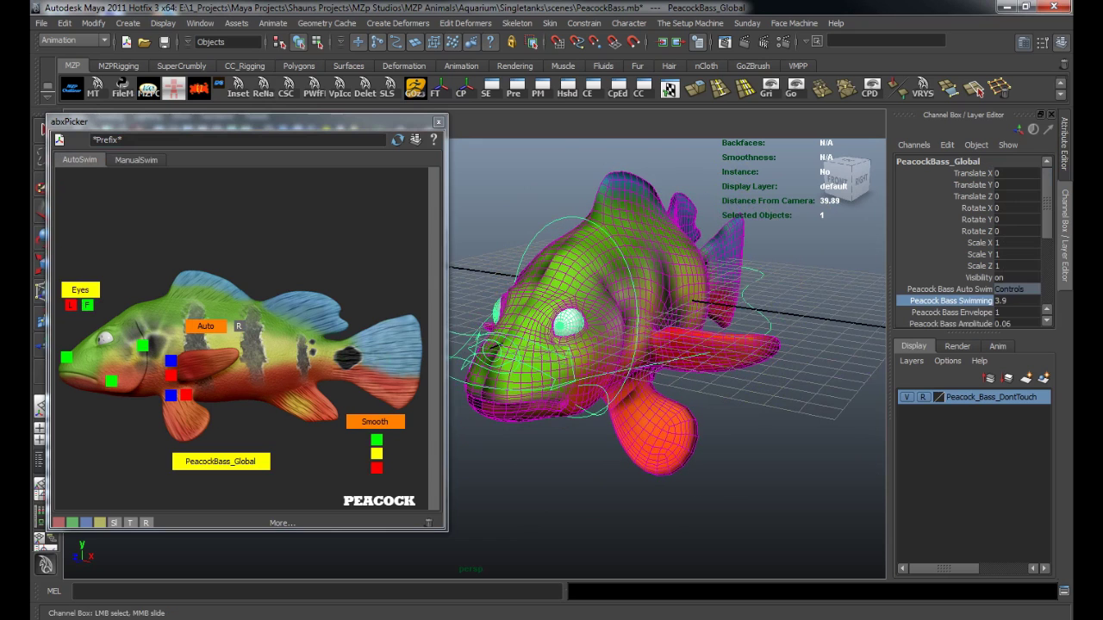
pyautogui.keyDown('alt'); pyautogui.moveTo(724, 344); pyautogui.dragTo(676, 345); pyautogui.keyUp('alt')
pyautogui.moveTo(677, 344); pyautogui.dragTo(698, 344, button='middle')
# - Bring up the picker's ManualSwim page, select the first tail control near the tail base and rotate it
pyautogui.click(136, 161)
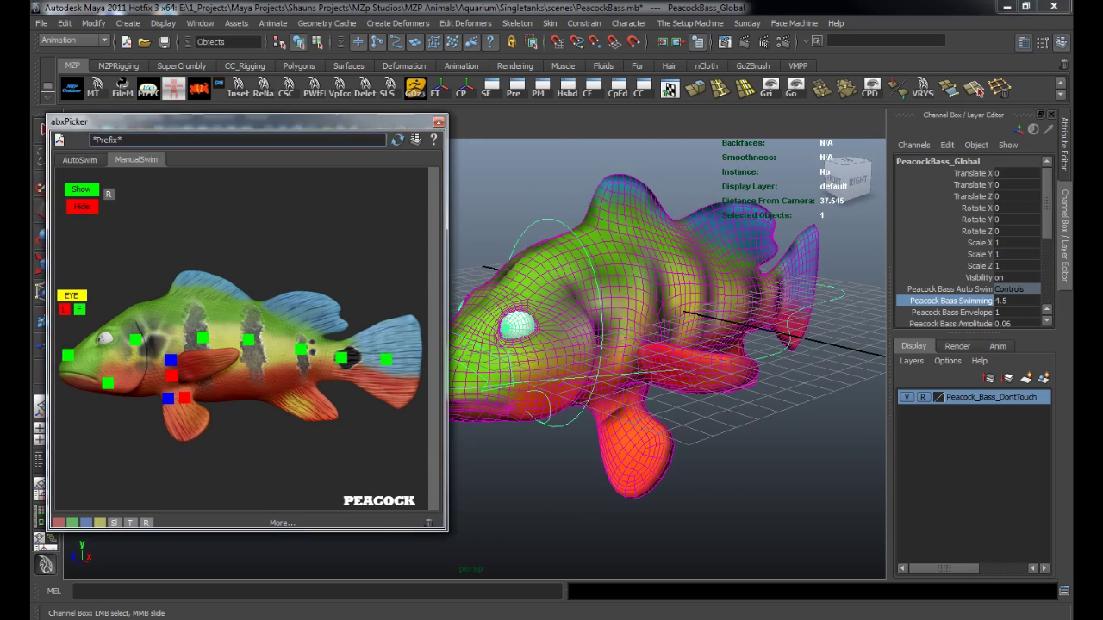
pyautogui.click(341, 357)
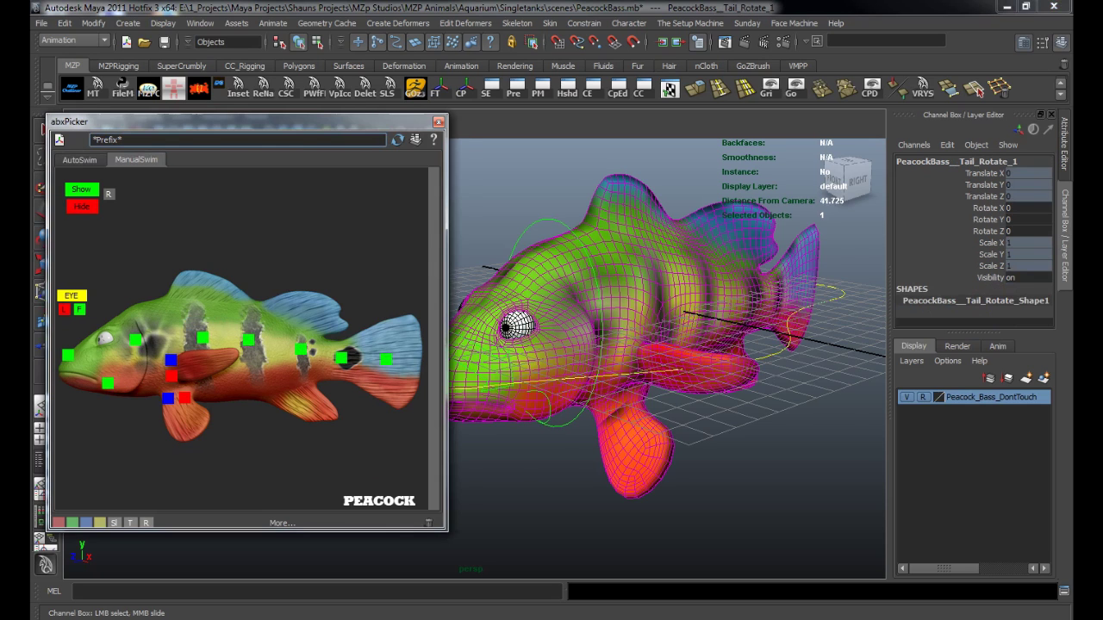
pyautogui.keyDown('alt'); pyautogui.moveTo(663, 353); pyautogui.dragTo(603, 349); pyautogui.keyUp('alt')
pyautogui.keyDown('alt'); pyautogui.moveTo(603, 349); pyautogui.dragTo(586, 345, button='middle'); pyautogui.keyUp('alt')
pyautogui.keyDown('alt'); pyautogui.moveTo(586, 345); pyautogui.dragTo(551, 371); pyautogui.keyUp('alt')
pyautogui.press('e')
pyautogui.moveTo(724, 354); pyautogui.dragTo(805, 351)
# - Select the second tail control with the picker and rotate it to about -2 in X, 47 in Y and -0.5 in Z
pyautogui.click(386, 359)
pyautogui.scroll(-3, 654, 345)
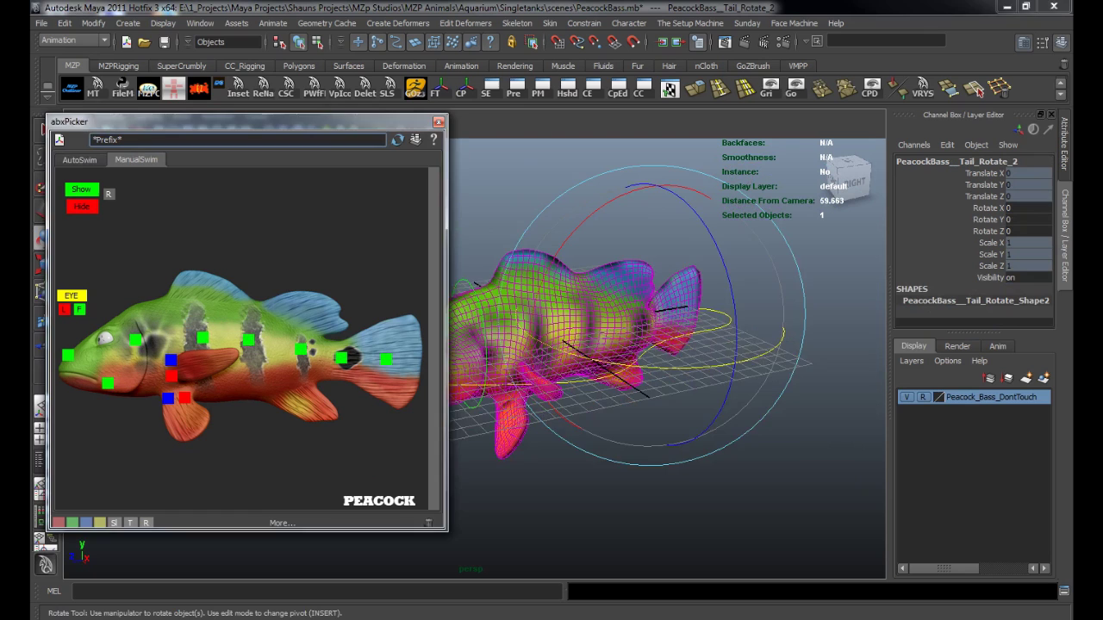
pyautogui.keyDown('alt'); pyautogui.moveTo(654, 344); pyautogui.dragTo(619, 339, button='middle'); pyautogui.keyUp('alt')
pyautogui.moveTo(597, 364); pyautogui.dragTo(670, 360)
pyautogui.keyDown('alt'); pyautogui.moveTo(668, 358); pyautogui.dragTo(646, 355); pyautogui.keyUp('alt')
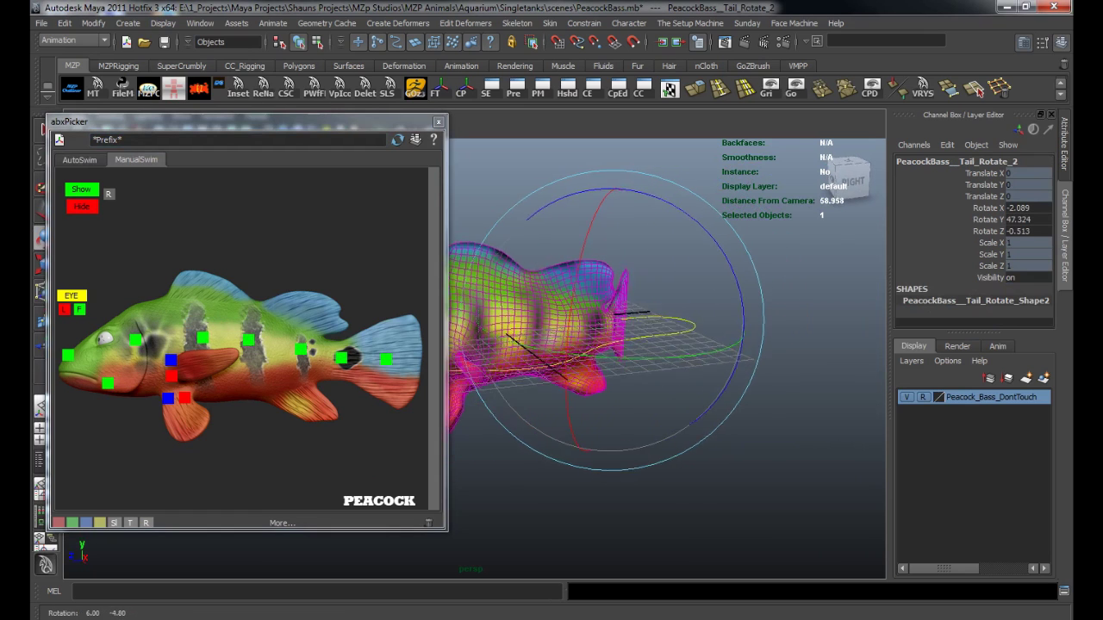
# - Select the fish's global control and scrub Peacock Bass Swimming up to about 11.9
pyautogui.keyDown('alt'); pyautogui.moveTo(646, 355); pyautogui.dragTo(715, 362, button='middle'); pyautogui.keyUp('alt')
pyautogui.keyDown('alt'); pyautogui.moveTo(715, 362); pyautogui.dragTo(755, 402); pyautogui.keyUp('alt')
pyautogui.click(775, 431)
pyautogui.click(734, 302)
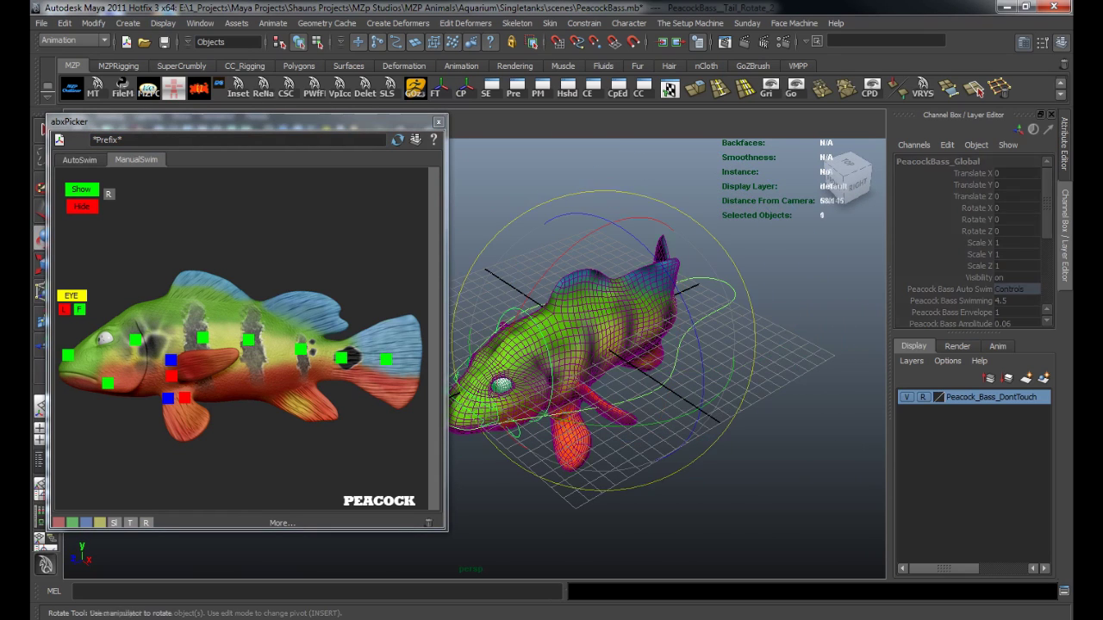
pyautogui.click(951, 300)
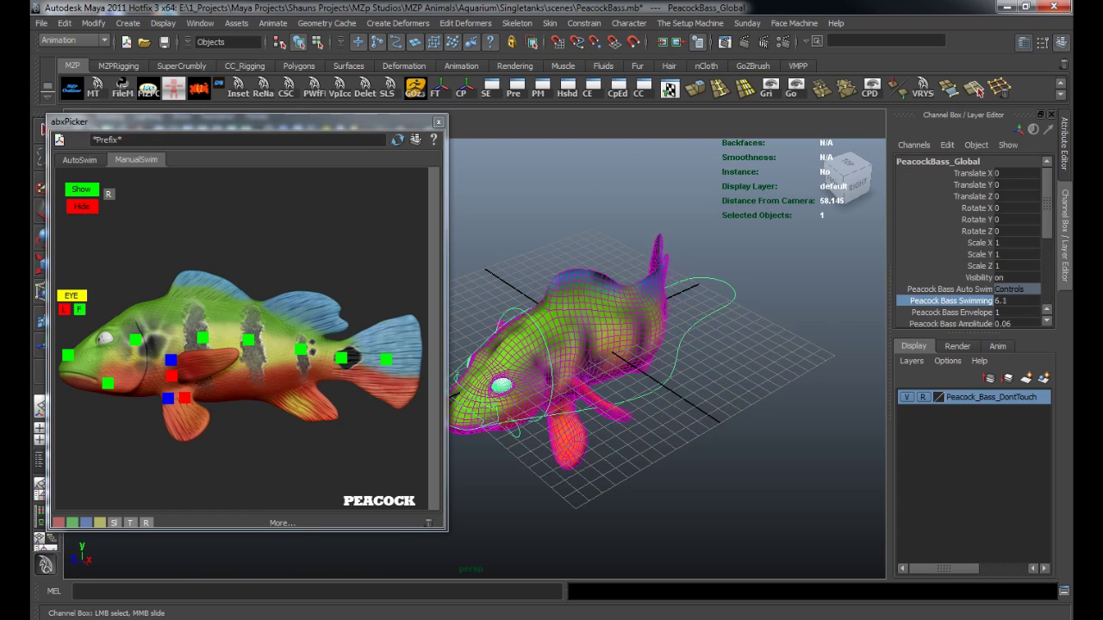
pyautogui.keyDown('alt'); pyautogui.moveTo(680, 371); pyautogui.dragTo(743, 363, button='middle'); pyautogui.keyUp('alt')
pyautogui.keyDown('alt'); pyautogui.moveTo(743, 363); pyautogui.dragTo(746, 331); pyautogui.keyUp('alt')
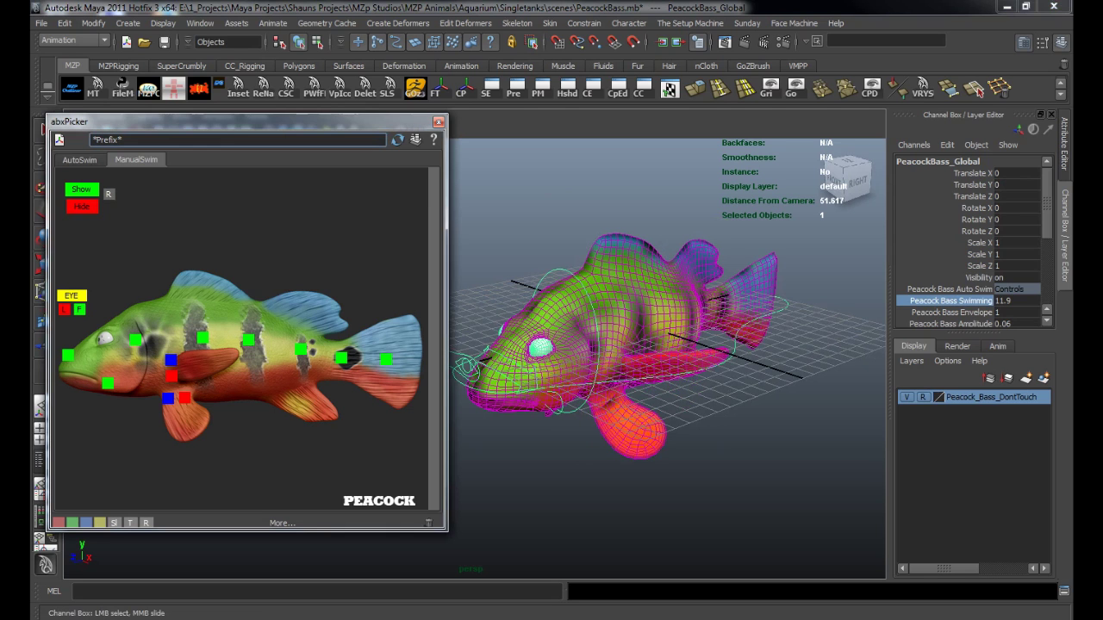
# - Return the picker to the AutoSwim page, reset the Auto swim settings and clear the selection
pyautogui.click(79, 161)
pyautogui.click(240, 327)
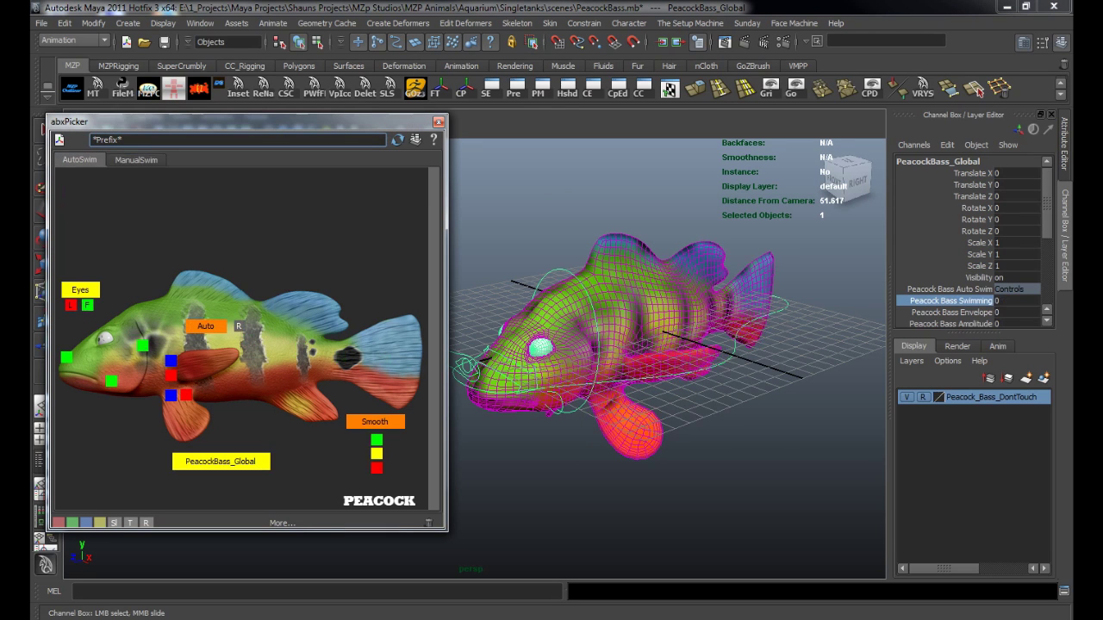
pyautogui.keyDown('alt'); pyautogui.moveTo(620, 310); pyautogui.dragTo(526, 302); pyautogui.keyUp('alt')
pyautogui.click(775, 310)
# - Examine the reset fish rig from above, from behind and from a closer front-side view
pyautogui.keyDown('alt'); pyautogui.moveTo(775, 310); pyautogui.dragTo(466, 414); pyautogui.keyUp('alt')
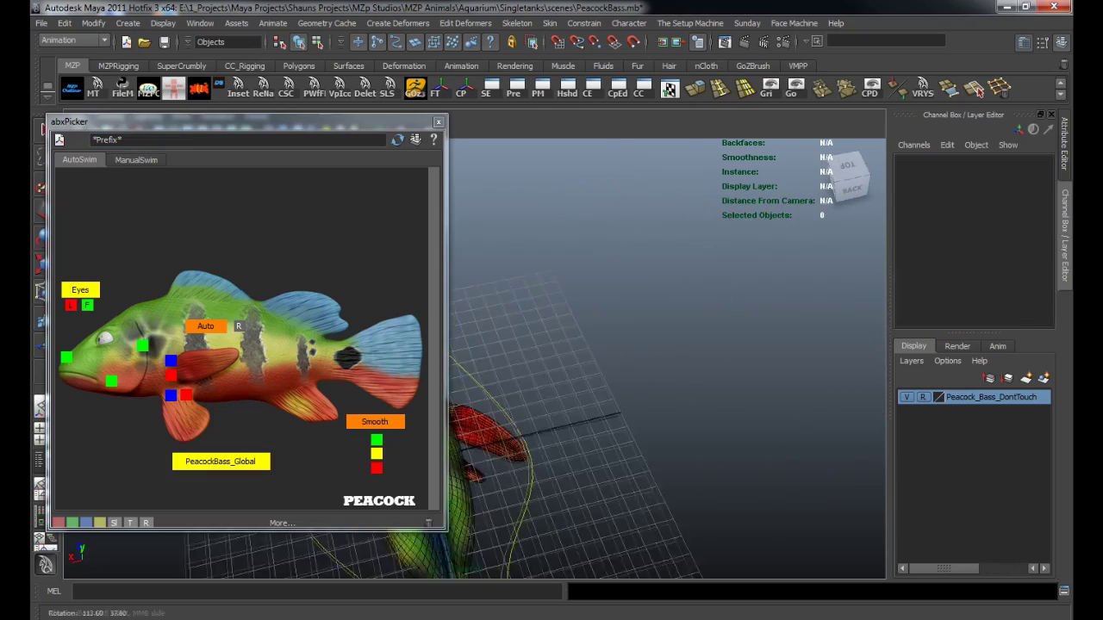
pyautogui.keyDown('alt'); pyautogui.moveTo(465, 414); pyautogui.dragTo(698, 357, button='middle'); pyautogui.keyUp('alt')
pyautogui.keyDown('alt'); pyautogui.moveTo(698, 358); pyautogui.dragTo(974, 379); pyautogui.keyUp('alt')
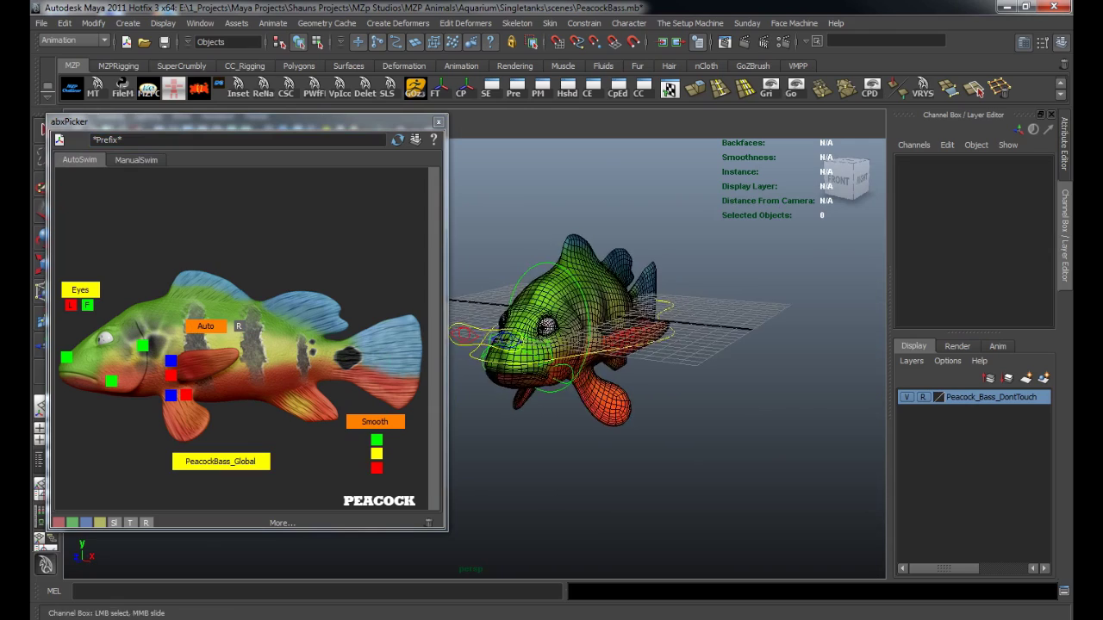
pyautogui.keyDown('alt'); pyautogui.moveTo(654, 379); pyautogui.dragTo(703, 379, button='right'); pyautogui.keyUp('alt')
pyautogui.keyDown('alt'); pyautogui.moveTo(702, 379); pyautogui.dragTo(633, 362); pyautogui.keyUp('alt')
pyautogui.keyDown('alt'); pyautogui.moveTo(633, 362); pyautogui.dragTo(654, 361, button='right'); pyautogui.keyUp('alt')
pyautogui.keyDown('alt'); pyautogui.moveTo(655, 362); pyautogui.dragTo(663, 355); pyautogui.keyUp('alt')
pyautogui.keyDown('alt'); pyautogui.moveTo(663, 355); pyautogui.dragTo(685, 355, button='right'); pyautogui.keyUp('alt')
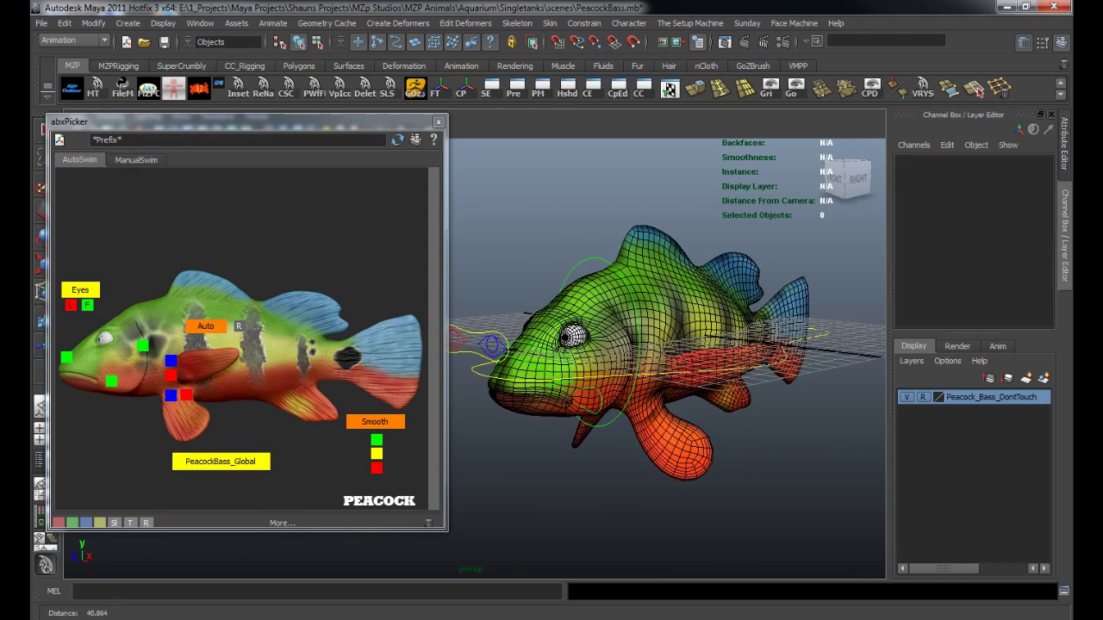
pyautogui.keyDown('alt'); pyautogui.moveTo(685, 355); pyautogui.dragTo(676, 352, button='middle'); pyautogui.keyUp('alt')
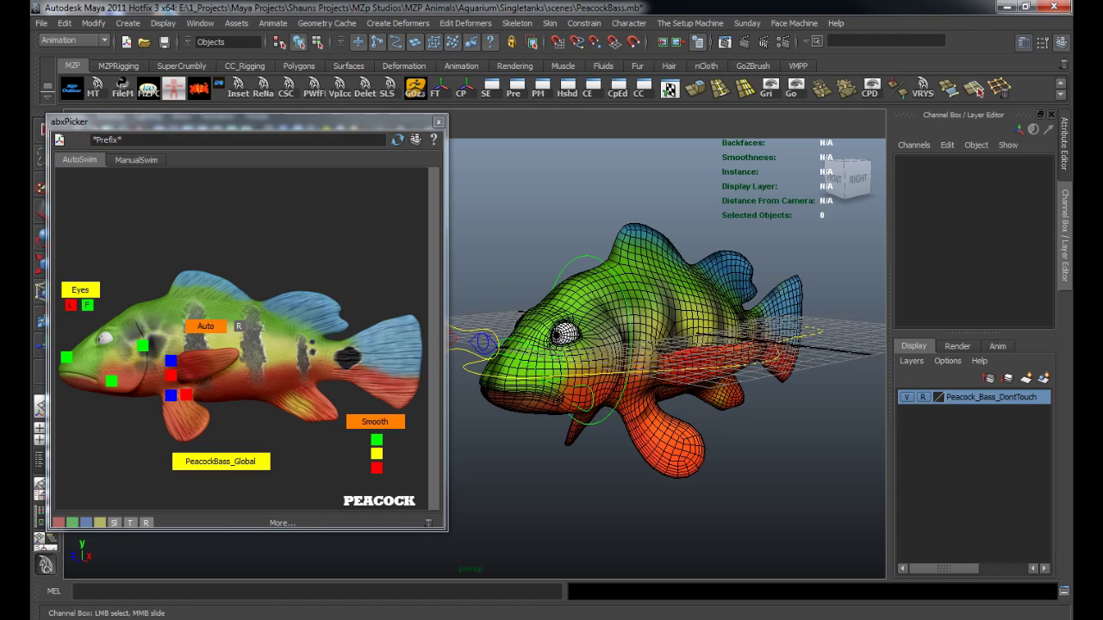
pyautogui.click(238, 140)
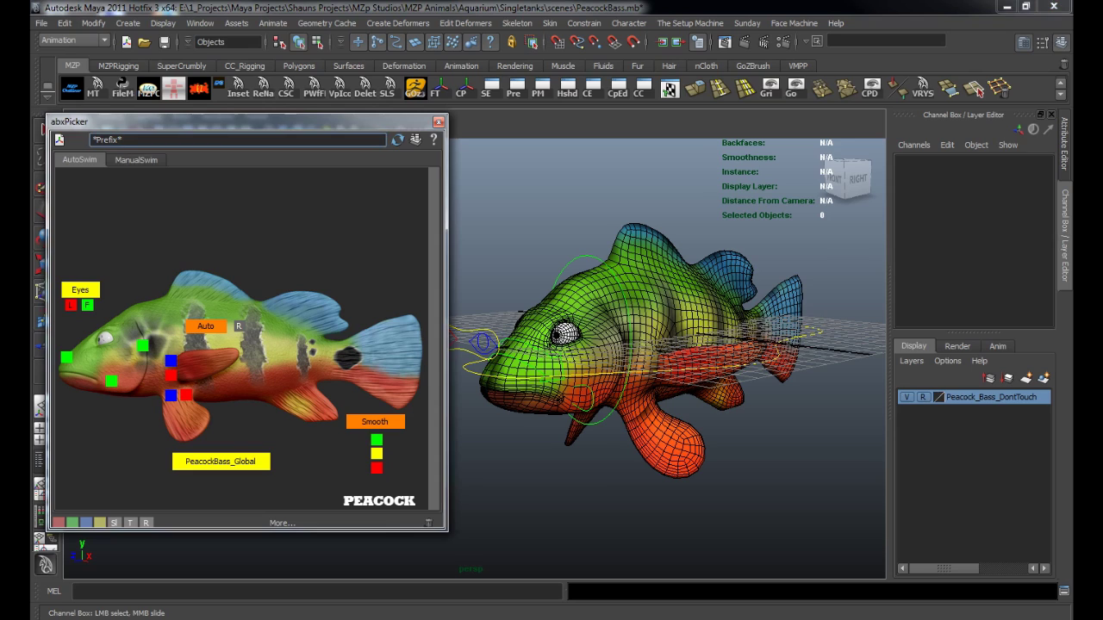
# - Raise the fish's smoothing to the middle yellow level and on to the highest red level with the picker's Smooth controls
pyautogui.moveTo(603, 345)
pyautogui.keyDown('alt'); pyautogui.mouseDown()
pyautogui.moveTo(637, 403)
pyautogui.moveTo(641, 461)
pyautogui.moveTo(603, 359)
pyautogui.moveTo(616, 354)
pyautogui.mouseUp(); pyautogui.keyUp('alt')
pyautogui.keyDown('alt'); pyautogui.moveTo(616, 353); pyautogui.dragTo(693, 353, button='right'); pyautogui.keyUp('alt')
pyautogui.keyDown('alt'); pyautogui.moveTo(663, 361); pyautogui.dragTo(672, 305); pyautogui.keyUp('alt')
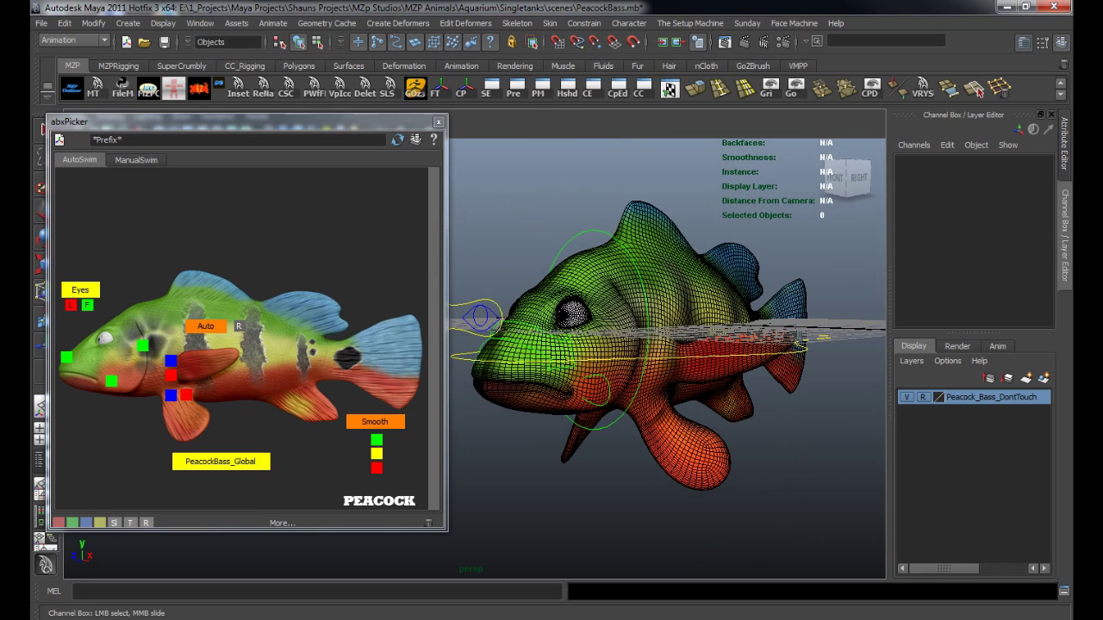
pyautogui.click(377, 467)
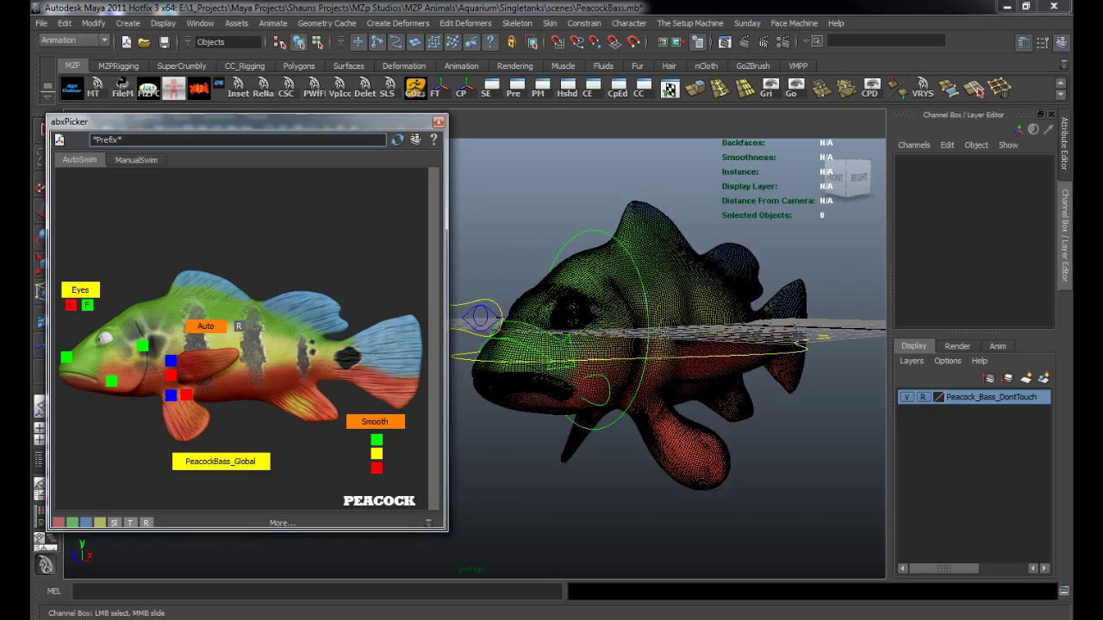
# - Examine the fully smoothed fish mesh and set its smoothing back to the lowest green level
pyautogui.moveTo(612, 345)
pyautogui.keyDown('alt'); pyautogui.mouseDown()
pyautogui.moveTo(617, 465)
pyautogui.moveTo(616, 340)
pyautogui.moveTo(517, 338)
pyautogui.moveTo(633, 344)
pyautogui.mouseUp(); pyautogui.keyUp('alt')
pyautogui.keyDown('alt'); pyautogui.moveTo(633, 345); pyautogui.dragTo(651, 349, button='middle'); pyautogui.keyUp('alt')
pyautogui.keyDown('alt'); pyautogui.moveTo(650, 349); pyautogui.dragTo(689, 349, button='right'); pyautogui.keyUp('alt')
pyautogui.moveTo(689, 349)
pyautogui.keyDown('alt'); pyautogui.mouseDown()
pyautogui.moveTo(702, 345)
pyautogui.moveTo(700, 267)
pyautogui.moveTo(690, 340)
pyautogui.moveTo(711, 351)
pyautogui.mouseUp(); pyautogui.keyUp('alt')
pyautogui.keyDown('alt'); pyautogui.moveTo(710, 352); pyautogui.dragTo(628, 352, button='right'); pyautogui.keyUp('alt')
pyautogui.keyDown('alt'); pyautogui.moveTo(629, 352); pyautogui.dragTo(598, 379, button='middle'); pyautogui.keyUp('alt')
pyautogui.keyDown('alt'); pyautogui.moveTo(598, 379); pyautogui.dragTo(586, 385); pyautogui.keyUp('alt')
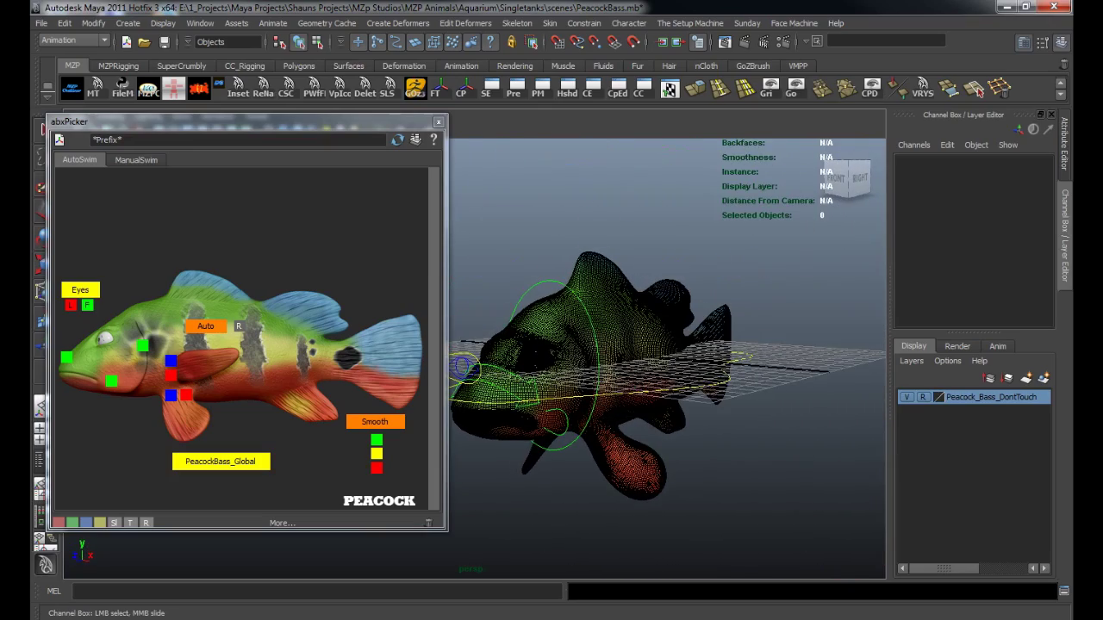
pyautogui.click(377, 440)
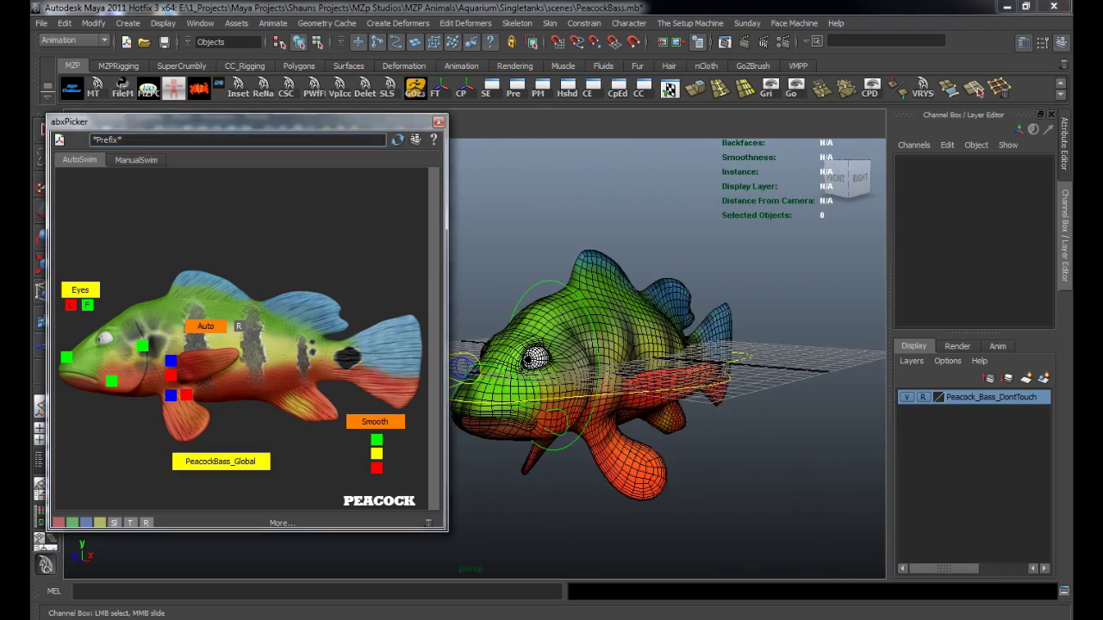
pyautogui.keyDown('alt'); pyautogui.moveTo(552, 379); pyautogui.dragTo(614, 372, button='middle'); pyautogui.keyUp('alt')
pyautogui.keyDown('alt'); pyautogui.moveTo(614, 373); pyautogui.dragTo(601, 352); pyautogui.keyUp('alt')
pyautogui.keyDown('alt'); pyautogui.moveTo(586, 353); pyautogui.dragTo(620, 353, button='right'); pyautogui.keyUp('alt')
pyautogui.keyDown('alt'); pyautogui.moveTo(620, 353); pyautogui.dragTo(594, 355); pyautogui.keyUp('alt')
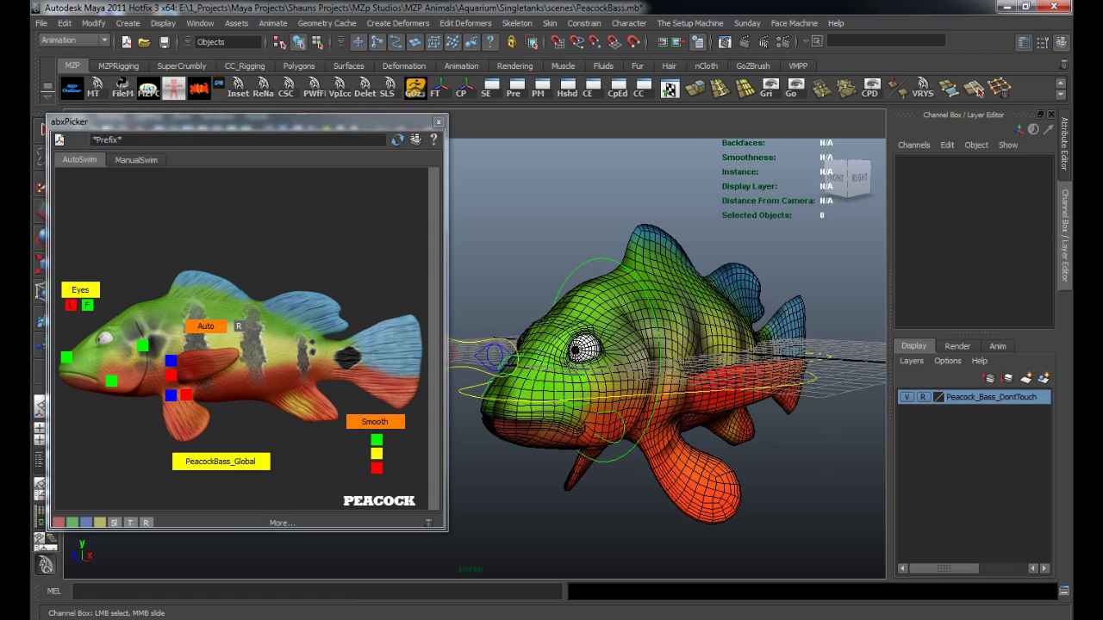
# - Close the abxPicker and start a new scene without saving the changes to PeacockBass.mb
pyautogui.click(438, 121)
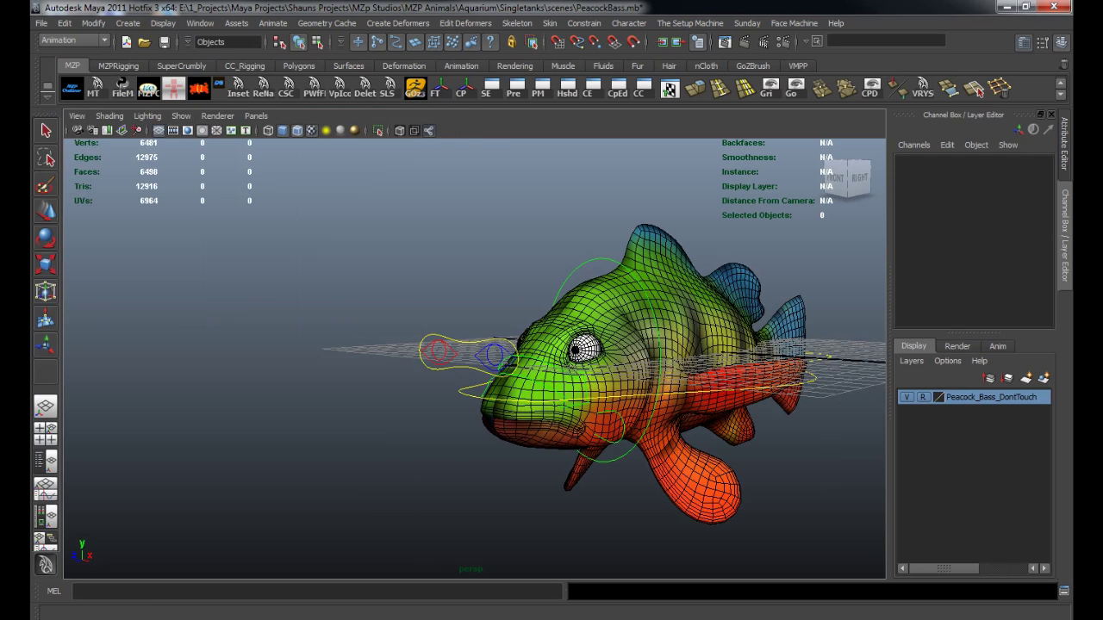
pyautogui.click(41, 23)
pyautogui.click(69, 45)
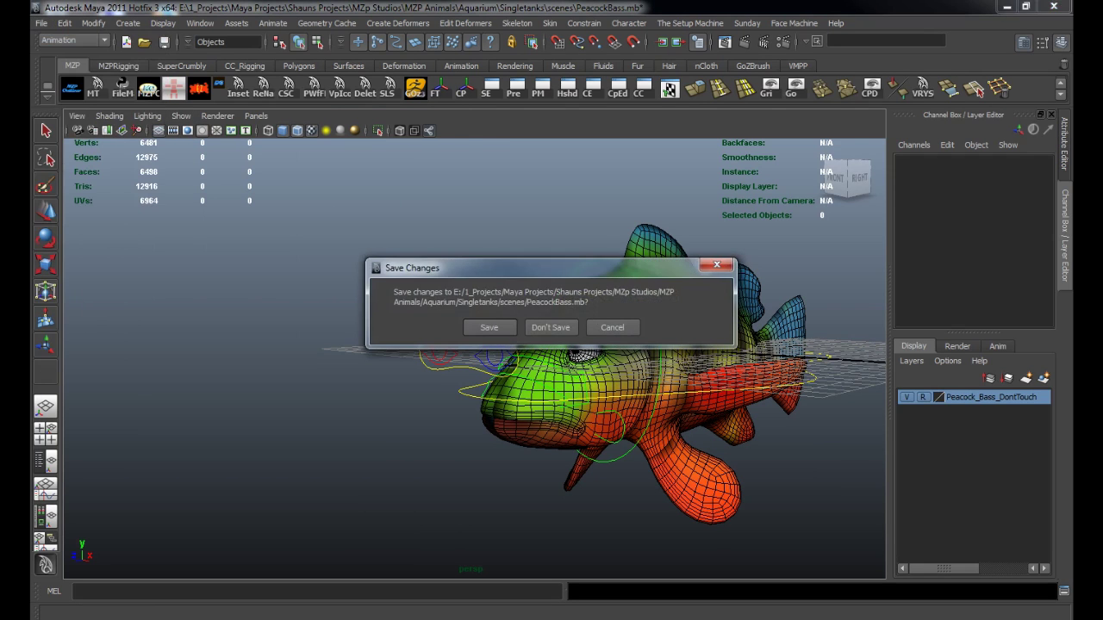
pyautogui.click(549, 324)
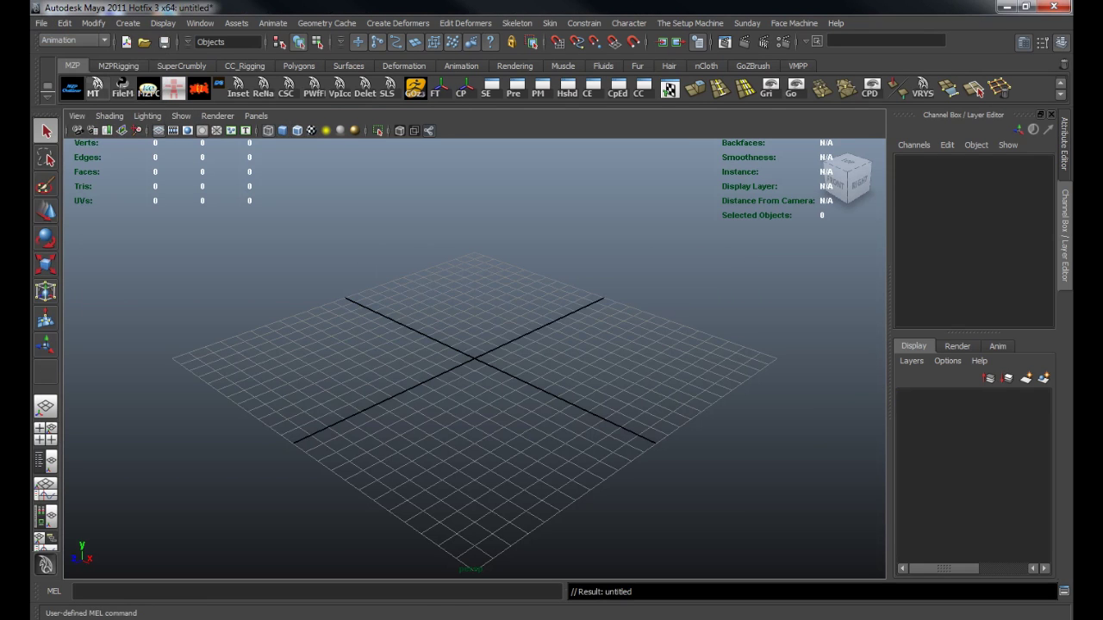
# - Open the MZPM Multi window and use its Scene And Project tools to reference PeacockBass.mb into the empty scene
pyautogui.click(94, 88)
pyautogui.moveTo(191, 204); pyautogui.dragTo(179, 157)
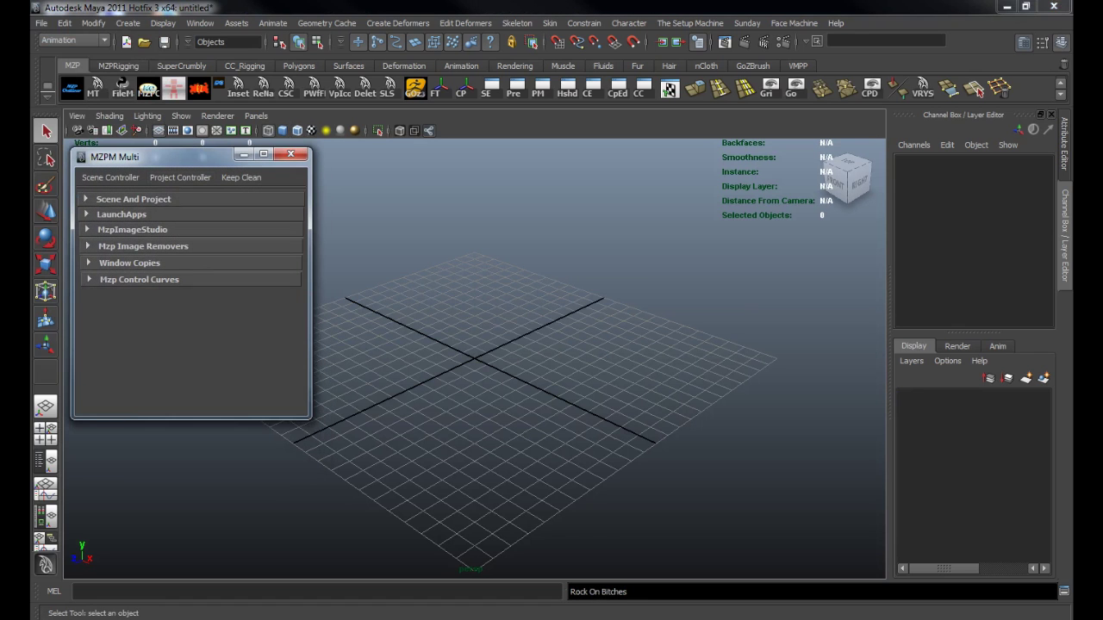
pyautogui.click(134, 199)
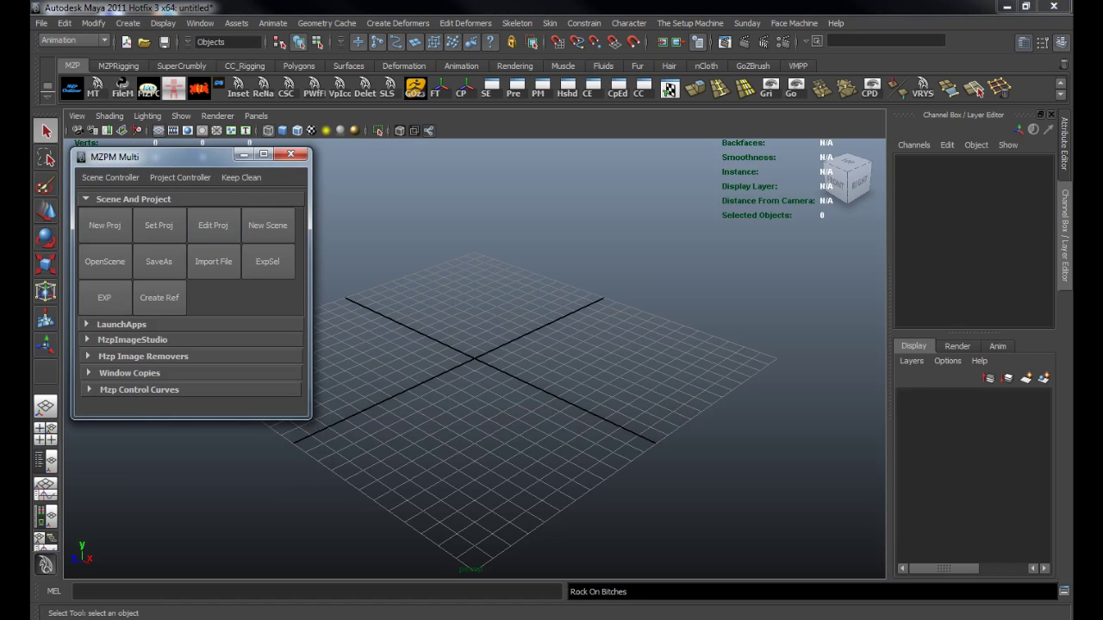
pyautogui.click(159, 297)
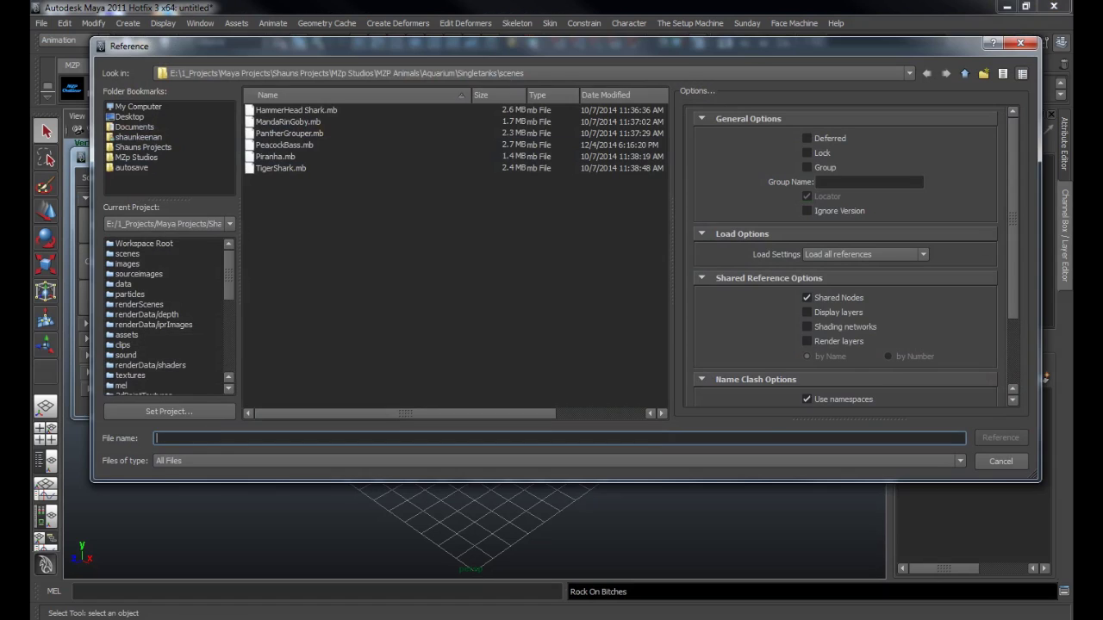
pyautogui.doubleClick(285, 145)
pyautogui.keyDown('alt'); pyautogui.moveTo(483, 388); pyautogui.dragTo(488, 347); pyautogui.keyUp('alt')
pyautogui.keyDown('alt'); pyautogui.moveTo(488, 346); pyautogui.dragTo(524, 336, button='middle'); pyautogui.keyUp('alt')
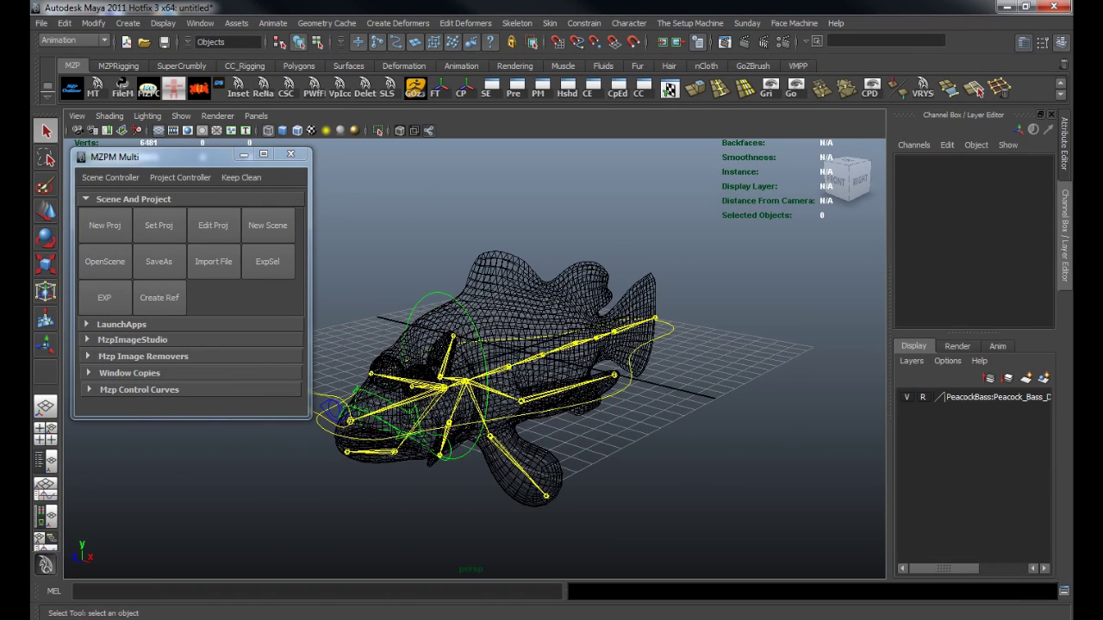
# - Show the referenced fish with textured shading and wireframe on shaded
pyautogui.press('6')
pyautogui.keyDown('alt'); pyautogui.moveTo(508, 362); pyautogui.dragTo(573, 362); pyautogui.keyUp('alt')
pyautogui.keyDown('alt'); pyautogui.moveTo(573, 362); pyautogui.dragTo(599, 354, button='middle'); pyautogui.keyUp('alt')
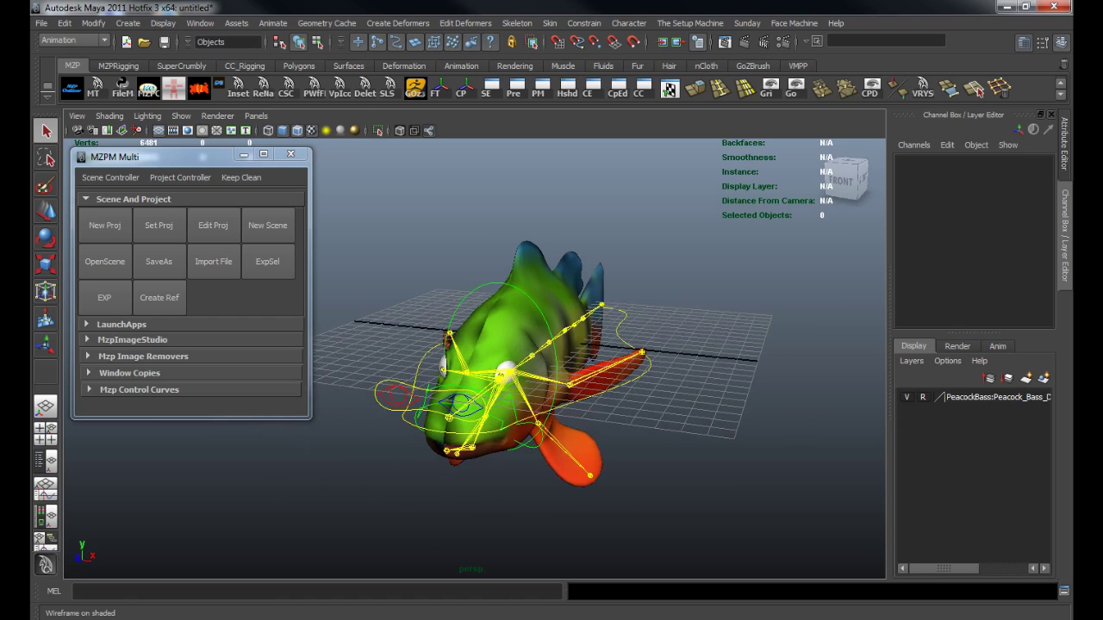
pyautogui.click(297, 131)
pyautogui.moveTo(483, 344)
pyautogui.keyDown('alt'); pyautogui.mouseDown()
pyautogui.moveTo(435, 361)
pyautogui.moveTo(516, 347)
pyautogui.mouseUp(); pyautogui.keyUp('alt')
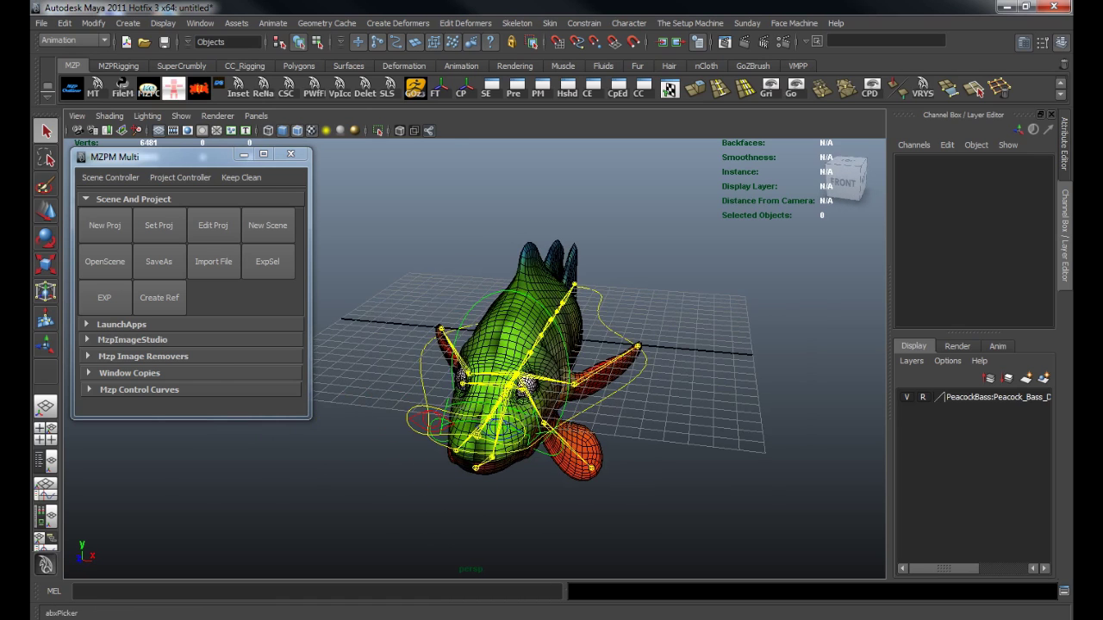
# - Reopen the abxPicker beside the model and move the referenced fish's global control to about -11.4 in X
pyautogui.click(173, 87)
pyautogui.moveTo(215, 122); pyautogui.dragTo(901, 111)
pyautogui.click(465, 434)
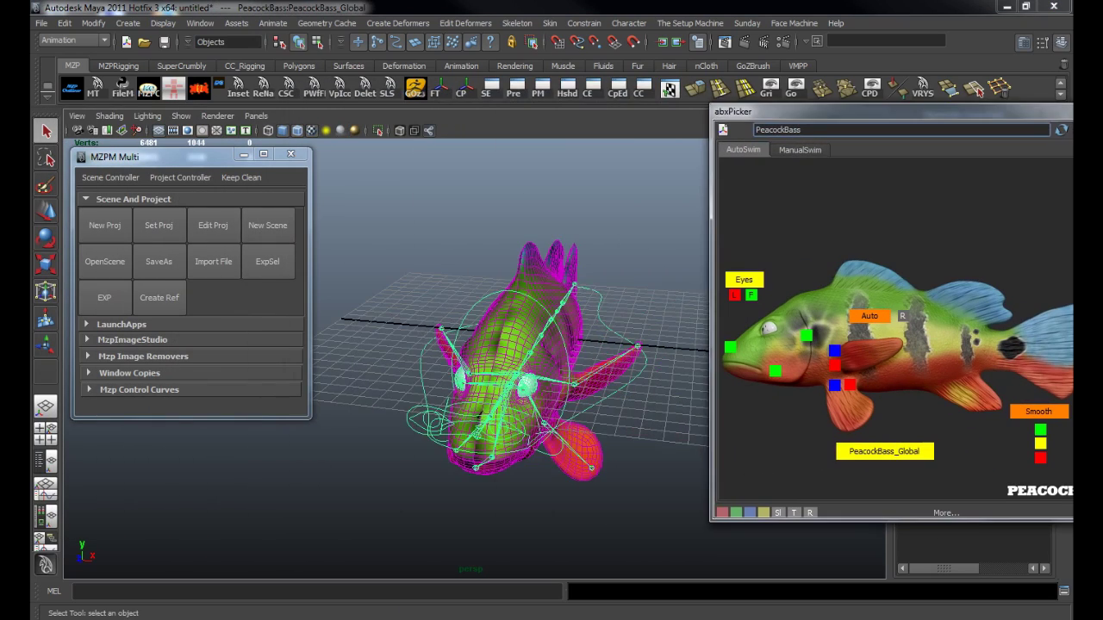
pyautogui.press('w')
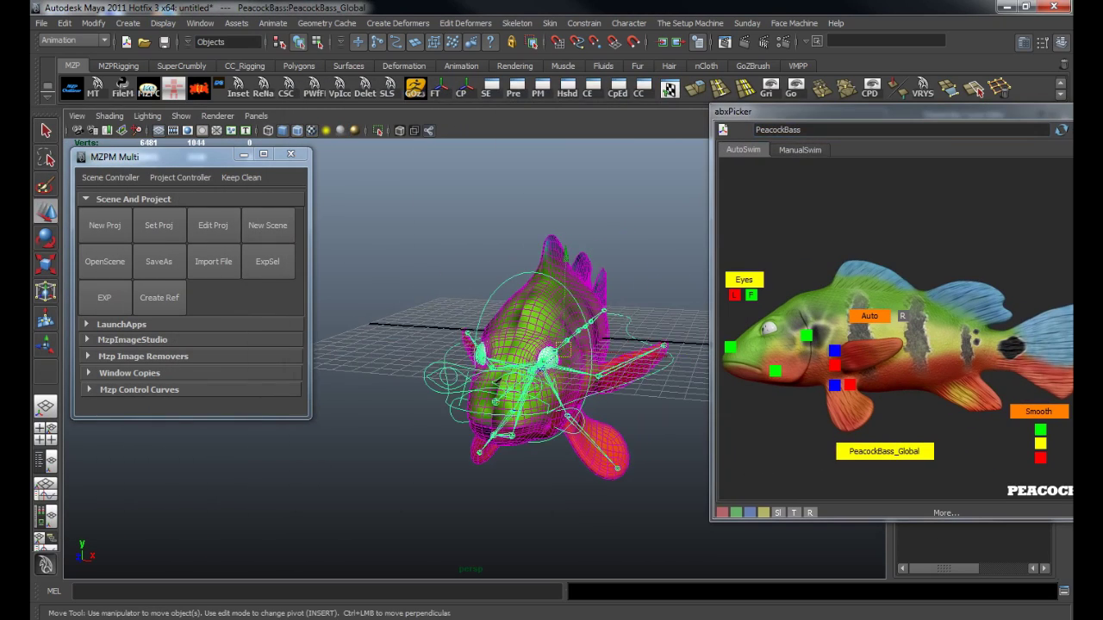
pyautogui.moveTo(563, 351); pyautogui.dragTo(385, 341)
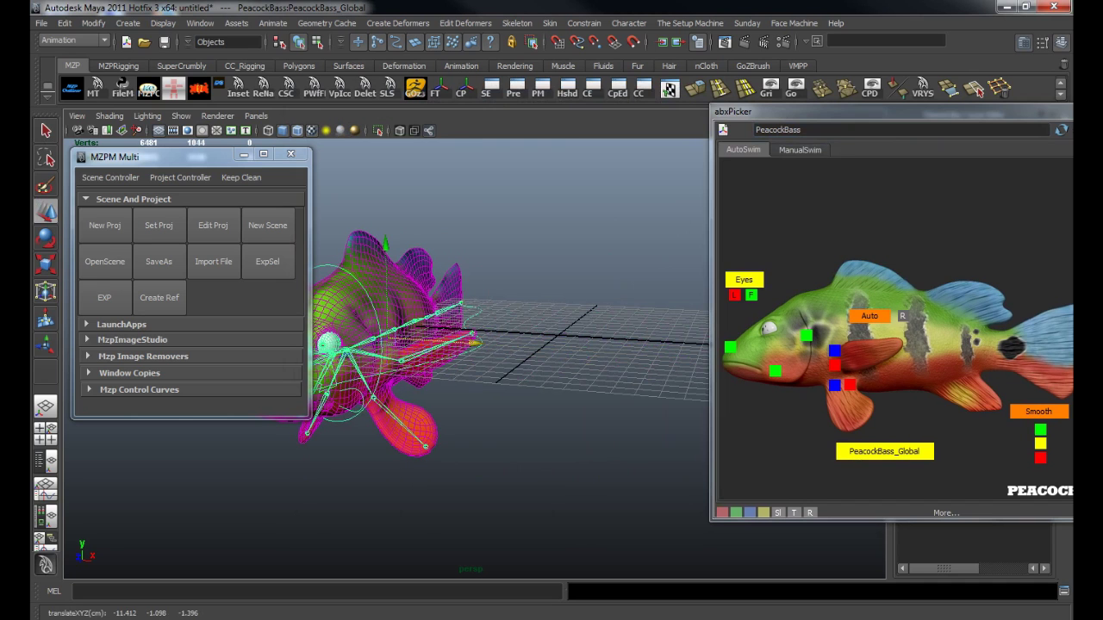
pyautogui.moveTo(782, 112); pyautogui.dragTo(663, 118)
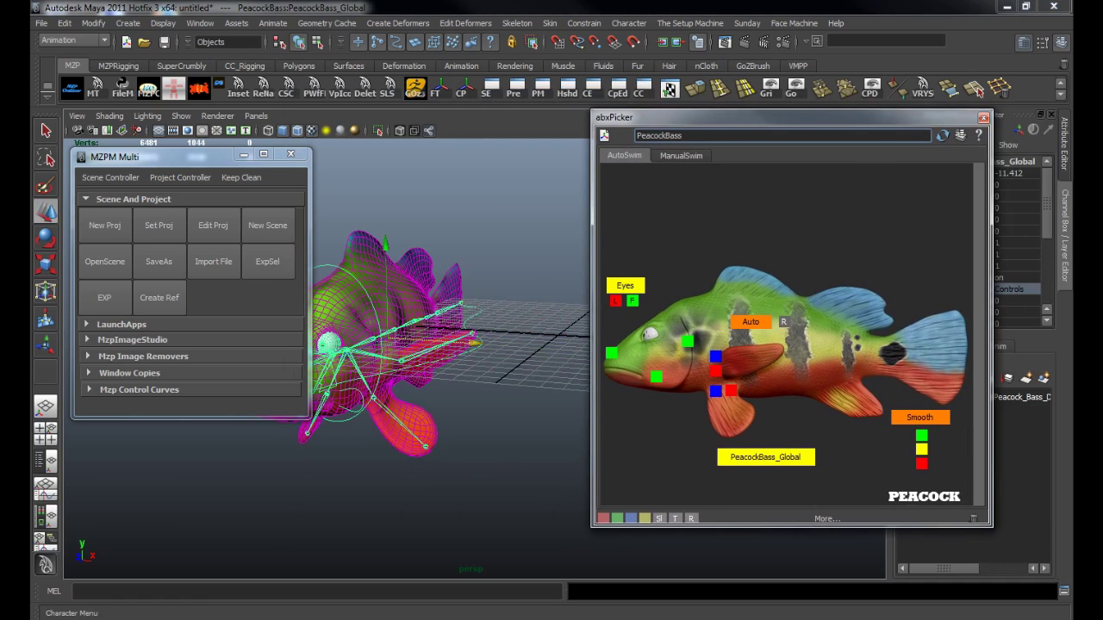
# - Reference PantherGrouper.mb into the scene alongside the Peacock Bass and move the abxPicker window aside
pyautogui.click(159, 298)
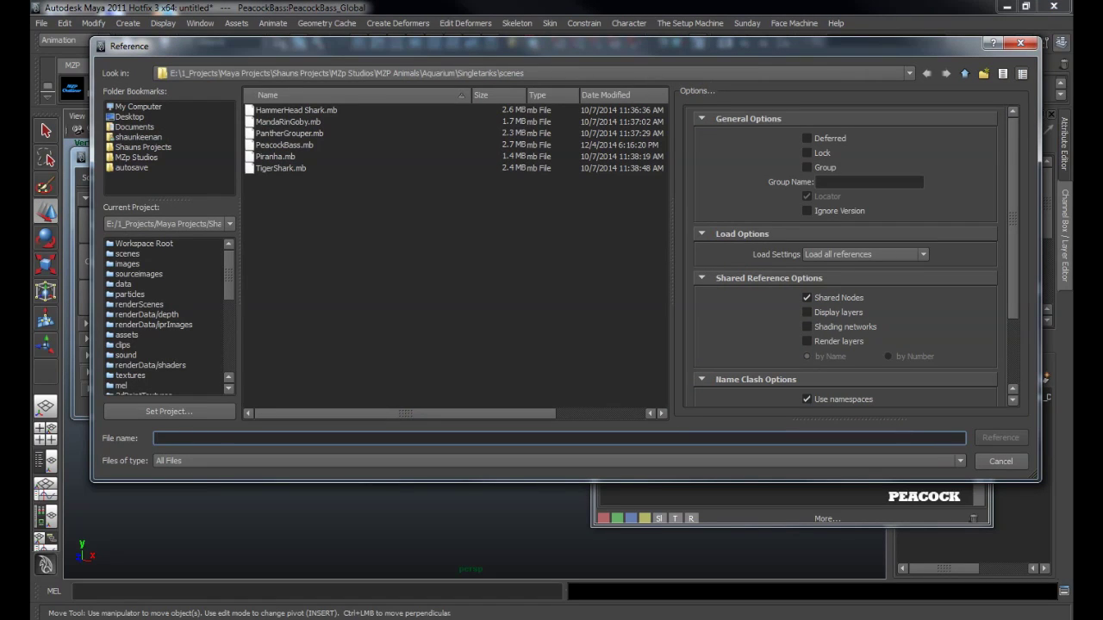
pyautogui.doubleClick(290, 133)
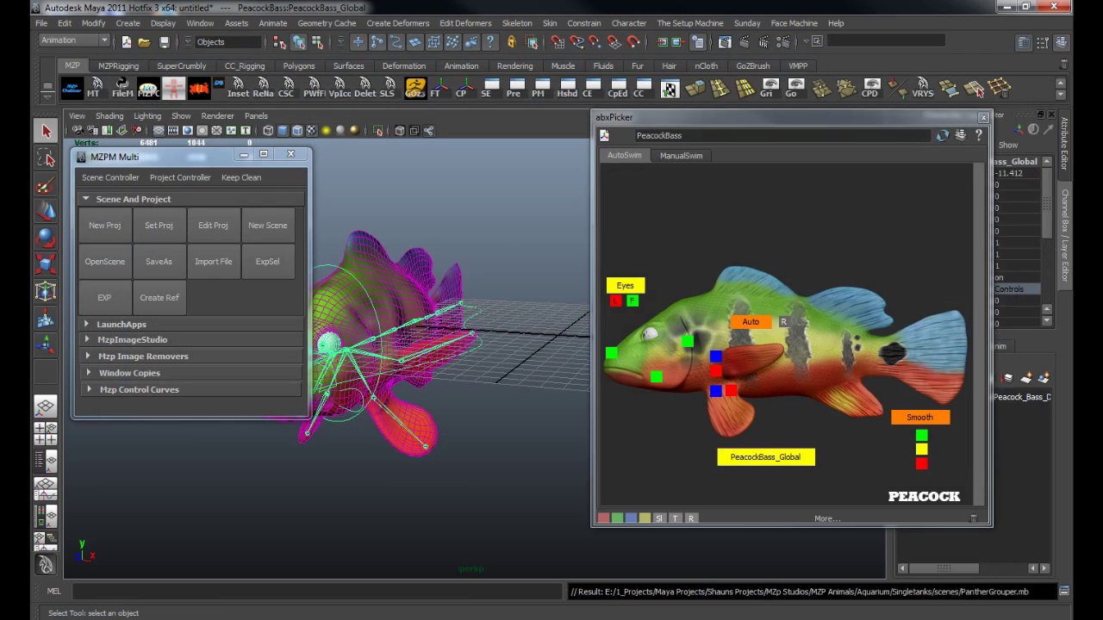
pyautogui.moveTo(775, 118); pyautogui.dragTo(693, 121)
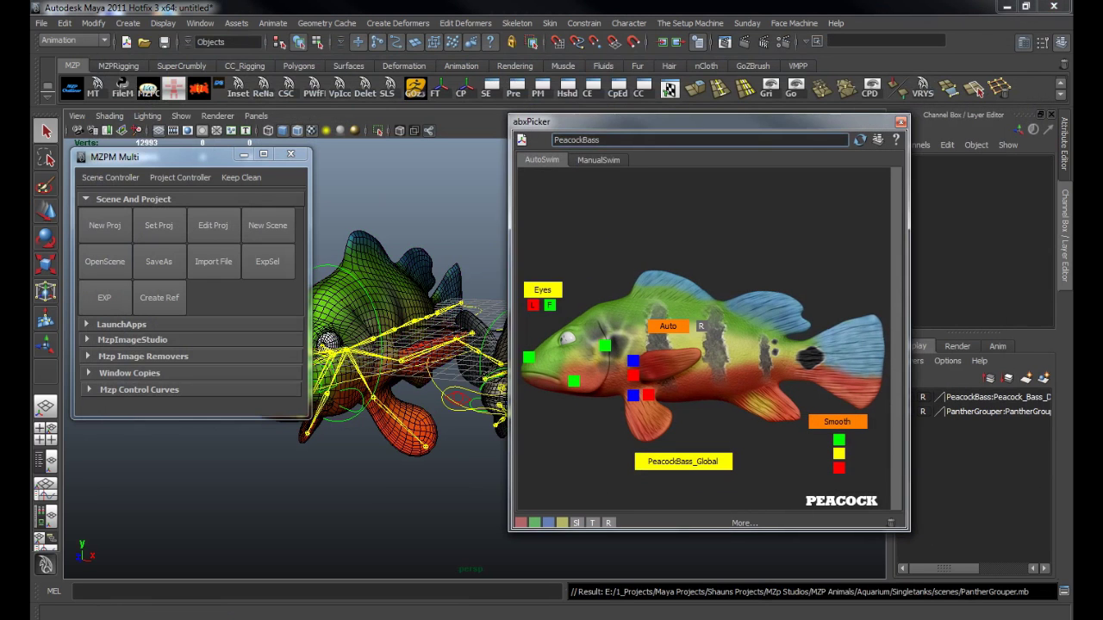
# - Refresh the abxPicker, move its window clear of the models and switch its character from PeacockBass to PantherGrouper
pyautogui.click(860, 139)
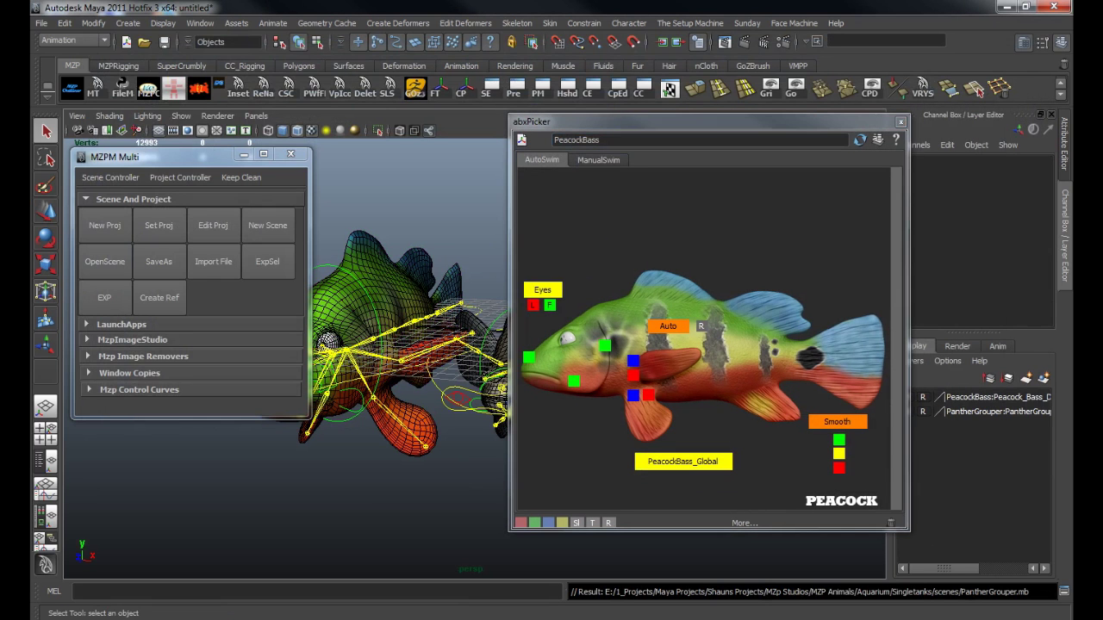
pyautogui.keyDown('alt'); pyautogui.moveTo(431, 345); pyautogui.dragTo(410, 348); pyautogui.keyUp('alt')
pyautogui.moveTo(612, 122); pyautogui.dragTo(815, 114)
pyautogui.keyDown('alt'); pyautogui.moveTo(603, 344); pyautogui.dragTo(573, 370); pyautogui.keyUp('alt')
pyautogui.rightClick(800, 134)
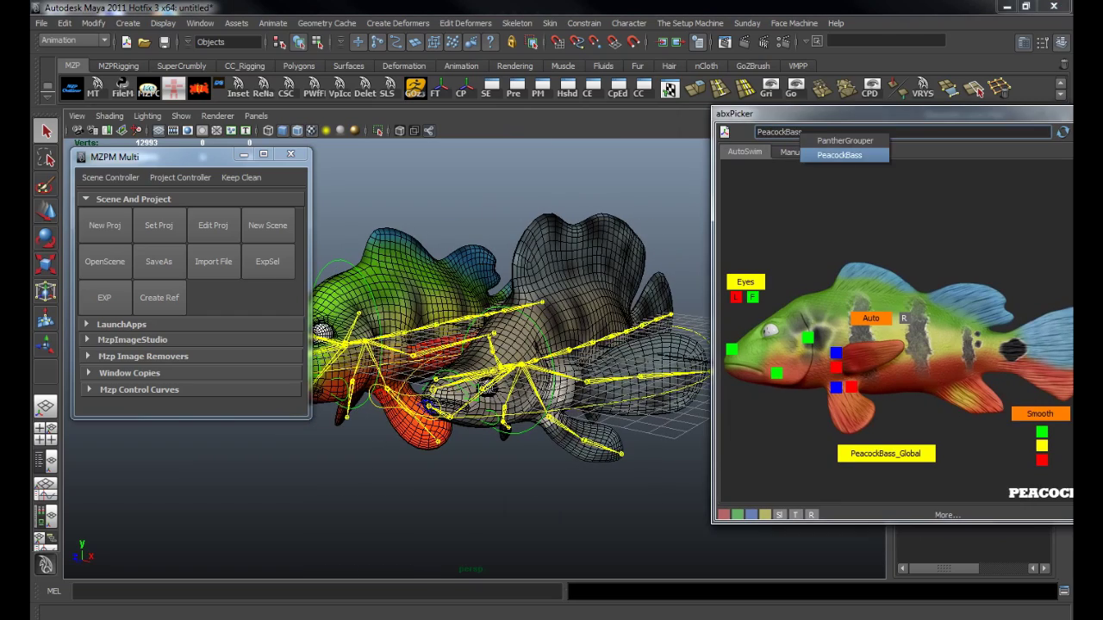
pyautogui.click(844, 140)
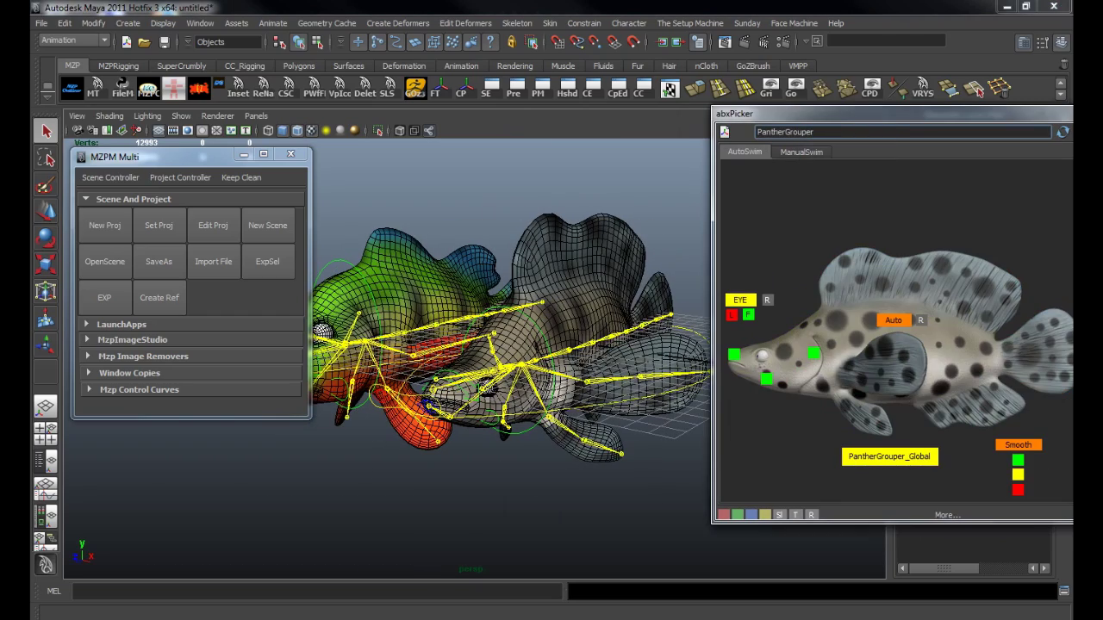
# - Bring the abxPicker window fully back on screen and view the two referenced fish from the side and front
pyautogui.moveTo(844, 114); pyautogui.dragTo(711, 87)
pyautogui.keyDown('alt'); pyautogui.moveTo(465, 344); pyautogui.dragTo(388, 366); pyautogui.keyUp('alt')
pyautogui.keyDown('alt'); pyautogui.moveTo(491, 301); pyautogui.dragTo(560, 284); pyautogui.keyUp('alt')
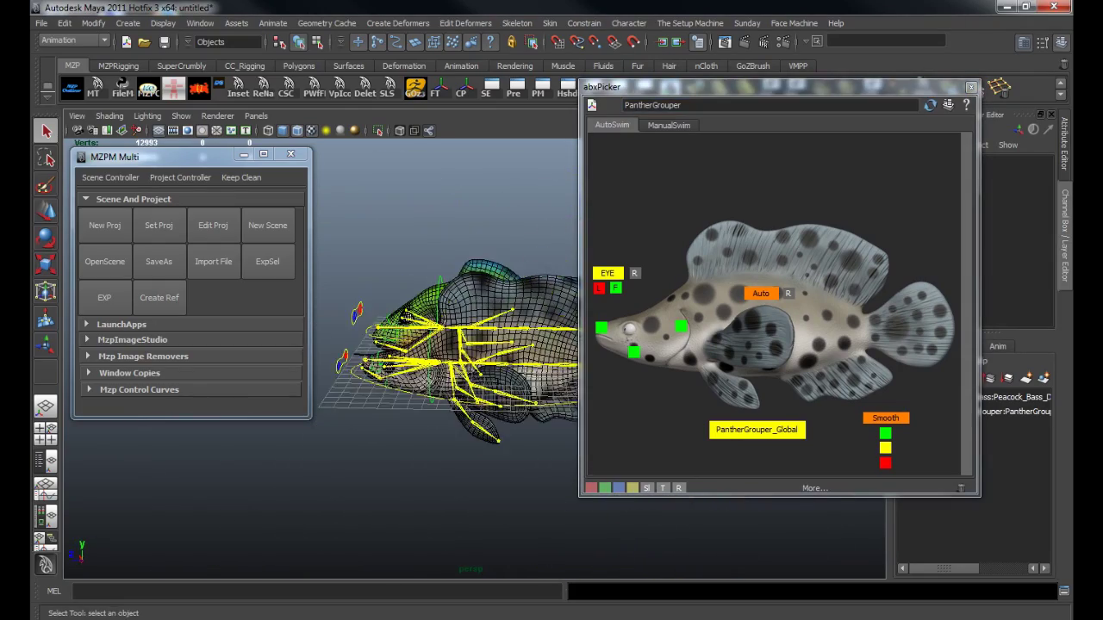
pyautogui.keyDown('alt'); pyautogui.moveTo(331, 332); pyautogui.dragTo(412, 363); pyautogui.keyUp('alt')
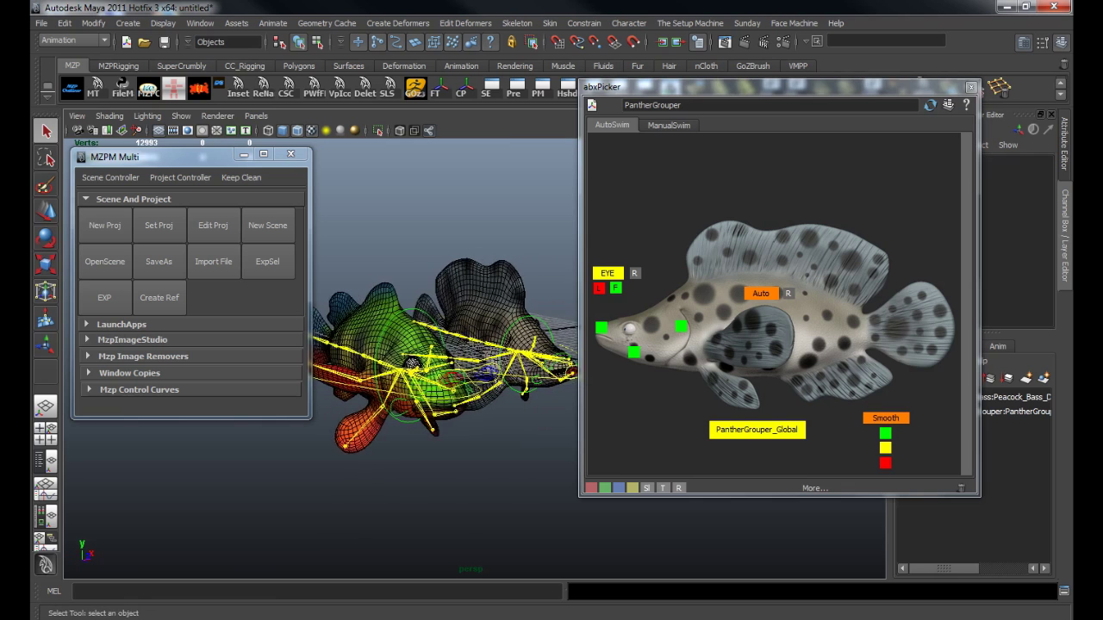
pyautogui.keyDown('alt'); pyautogui.moveTo(870, 345); pyautogui.dragTo(896, 345); pyautogui.keyUp('alt')
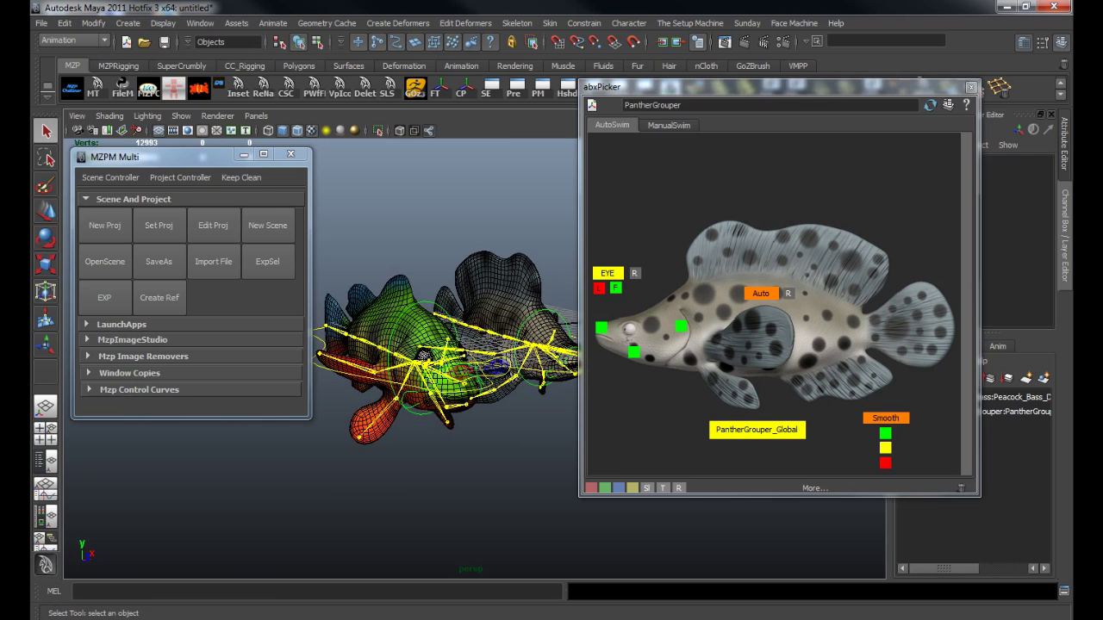
pyautogui.keyDown('alt'); pyautogui.moveTo(422, 355); pyautogui.dragTo(412, 356); pyautogui.keyUp('alt')
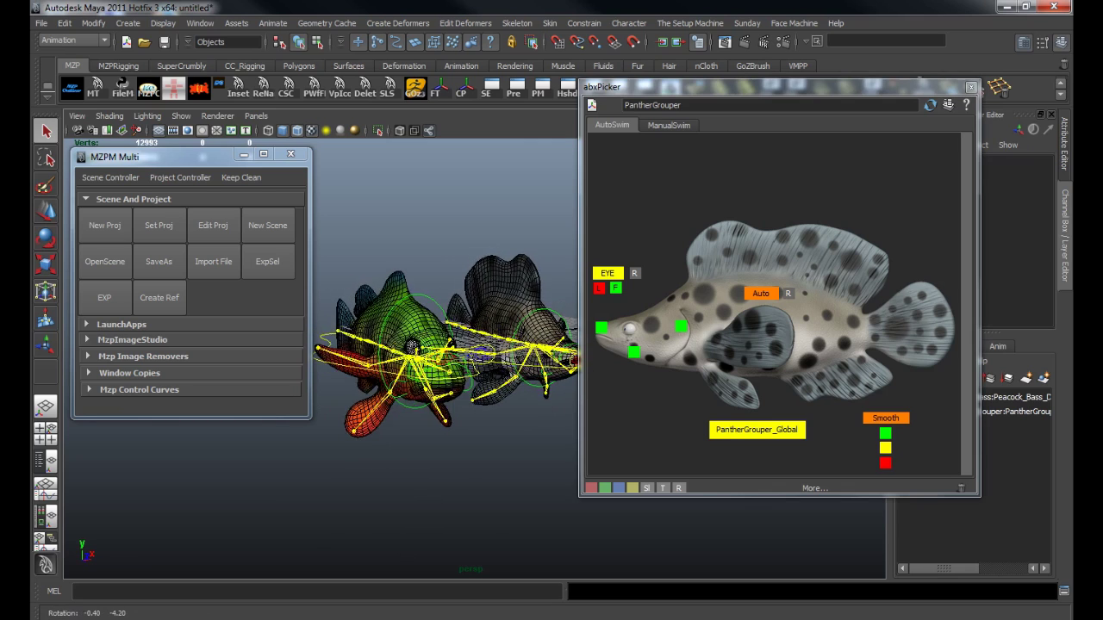
# - Try rotating the Panther Grouper's control behind the gill via the AutoSwim picker, undo it and clear the selection
pyautogui.click(681, 326)
pyautogui.keyDown('alt'); pyautogui.moveTo(508, 370); pyautogui.dragTo(474, 387); pyautogui.keyUp('alt')
pyautogui.press('e')
pyautogui.hotkey('ctrl', 'z')
pyautogui.moveTo(270, 422)
pyautogui.keyDown('alt'); pyautogui.mouseDown()
pyautogui.moveTo(297, 431)
pyautogui.moveTo(276, 435)
pyautogui.mouseUp(); pyautogui.keyUp('alt')
pyautogui.click(302, 469)
pyautogui.keyDown('alt'); pyautogui.moveTo(302, 470); pyautogui.dragTo(254, 465); pyautogui.keyUp('alt')
# - Close the MZPM Multi window and inspect both fish rigs from above and from the side
pyautogui.click(291, 155)
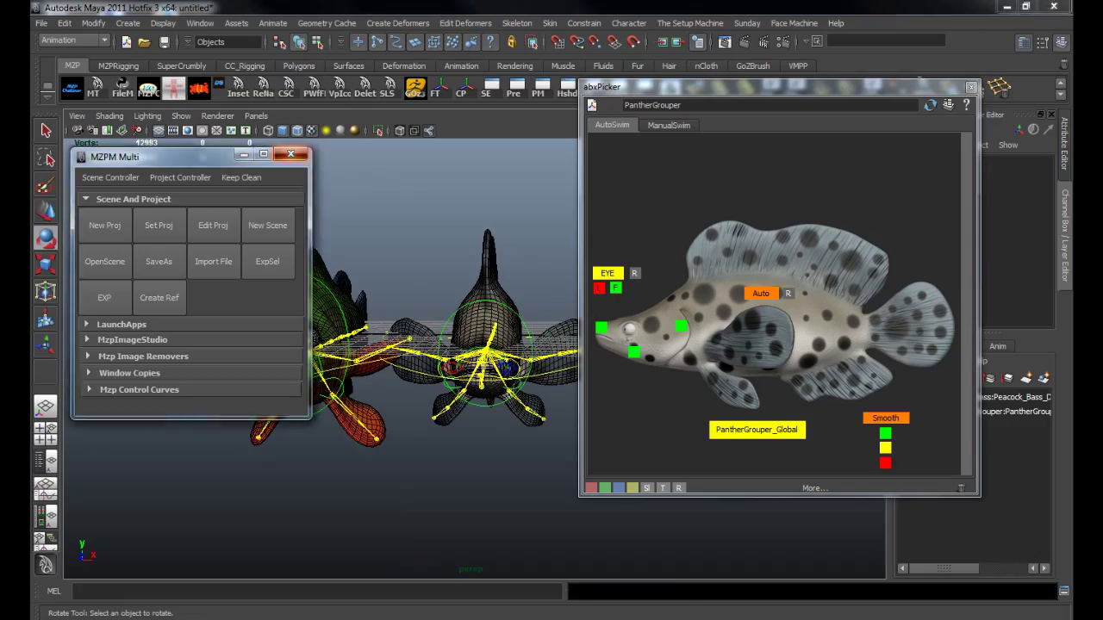
pyautogui.keyDown('alt'); pyautogui.moveTo(344, 379); pyautogui.dragTo(276, 435); pyautogui.keyUp('alt')
pyautogui.keyDown('alt'); pyautogui.moveTo(275, 435); pyautogui.dragTo(345, 439, button='right'); pyautogui.keyUp('alt')
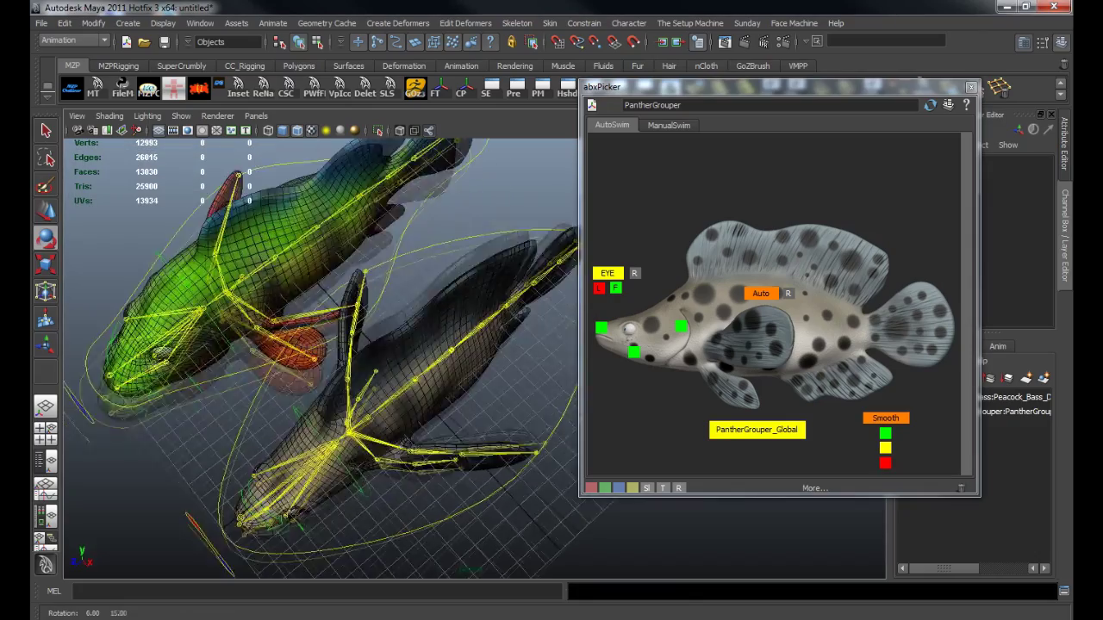
pyautogui.keyDown('alt'); pyautogui.moveTo(345, 440); pyautogui.dragTo(285, 420); pyautogui.keyUp('alt')
pyautogui.keyDown('alt'); pyautogui.moveTo(353, 349); pyautogui.dragTo(328, 388); pyautogui.keyUp('alt')
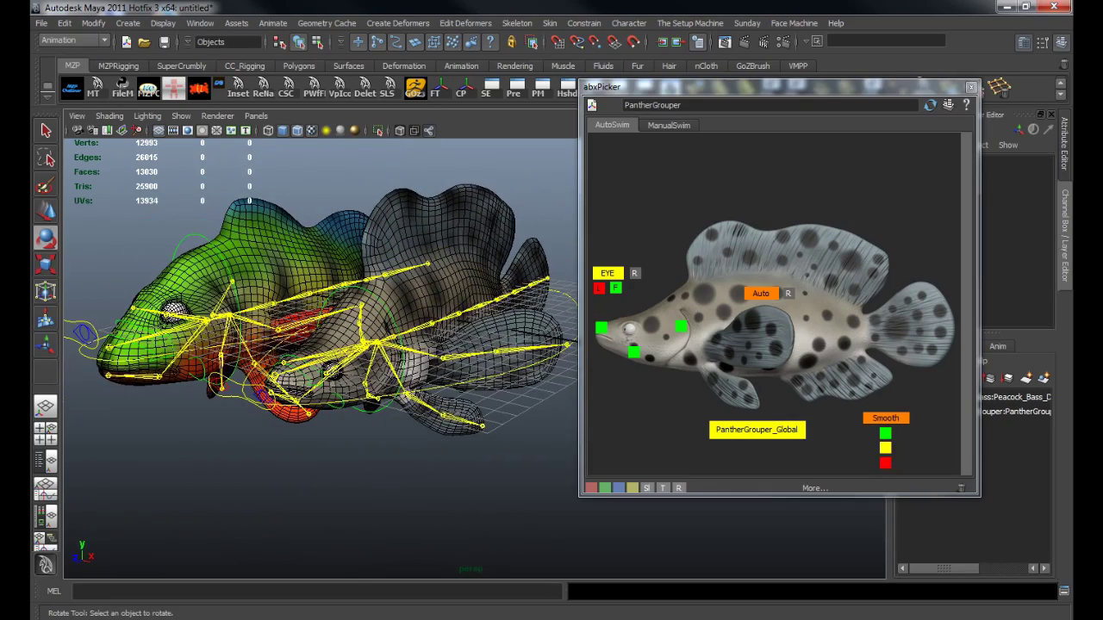
# - Show the Panther Grouper's ManualSwim controls in the abxPicker and place the window beside the fish, keeping the grouper in view
pyautogui.click(668, 125)
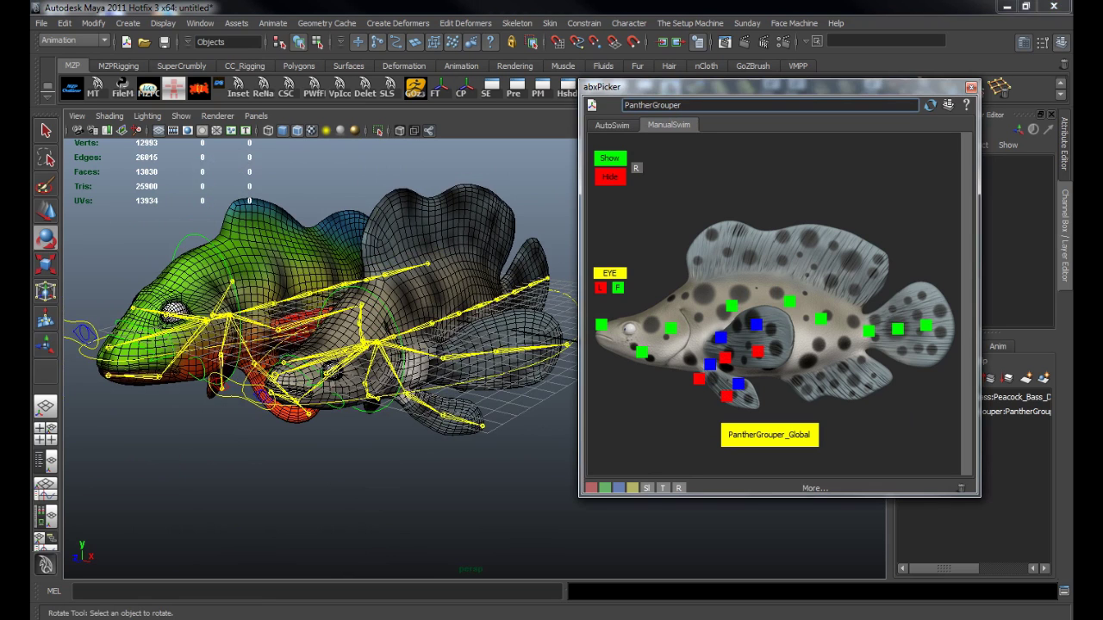
pyautogui.keyDown('alt'); pyautogui.moveTo(327, 362); pyautogui.dragTo(302, 353); pyautogui.keyUp('alt')
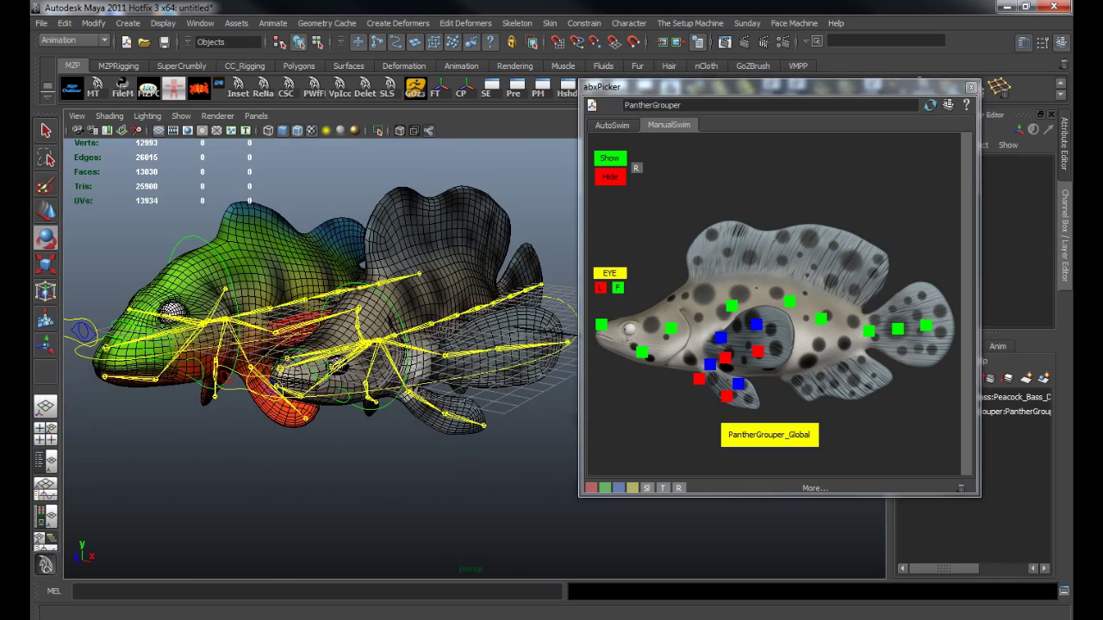
pyautogui.moveTo(689, 86); pyautogui.dragTo(211, 98)
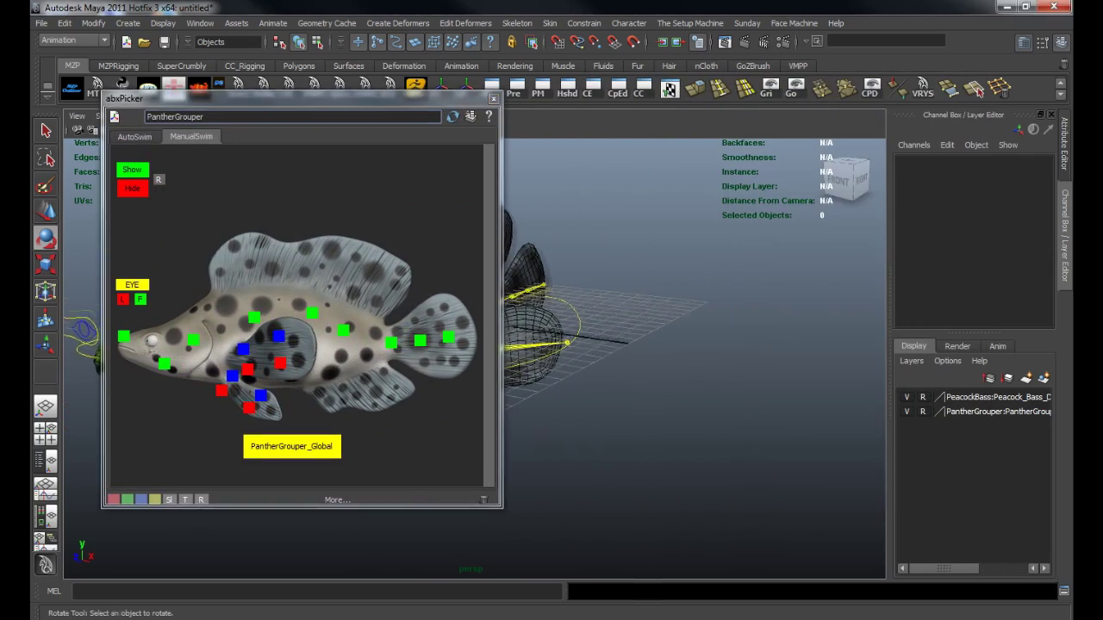
pyautogui.keyDown('alt'); pyautogui.moveTo(620, 379); pyautogui.dragTo(663, 362); pyautogui.keyUp('alt')
pyautogui.keyDown('alt'); pyautogui.moveTo(620, 371); pyautogui.dragTo(793, 370, button='middle'); pyautogui.keyUp('alt')
pyautogui.keyDown('alt'); pyautogui.moveTo(733, 370); pyautogui.dragTo(689, 371, button='right'); pyautogui.keyUp('alt')
pyautogui.keyDown('alt'); pyautogui.moveTo(689, 371); pyautogui.dragTo(733, 374, button='middle'); pyautogui.keyUp('alt')
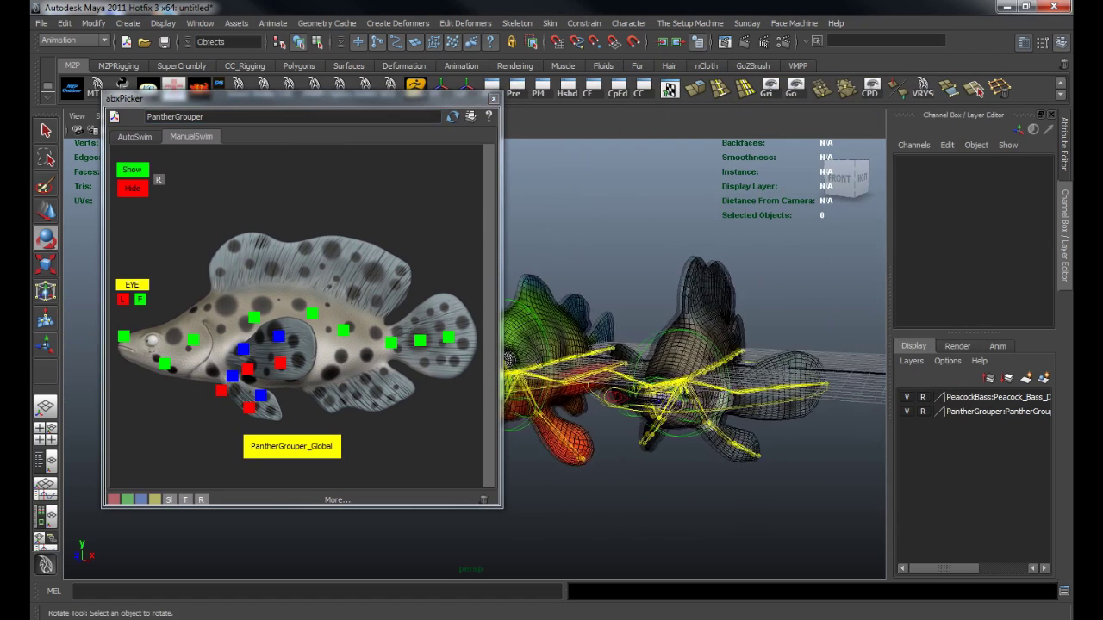
pyautogui.keyDown('alt'); pyautogui.moveTo(733, 373); pyautogui.dragTo(720, 377); pyautogui.keyUp('alt')
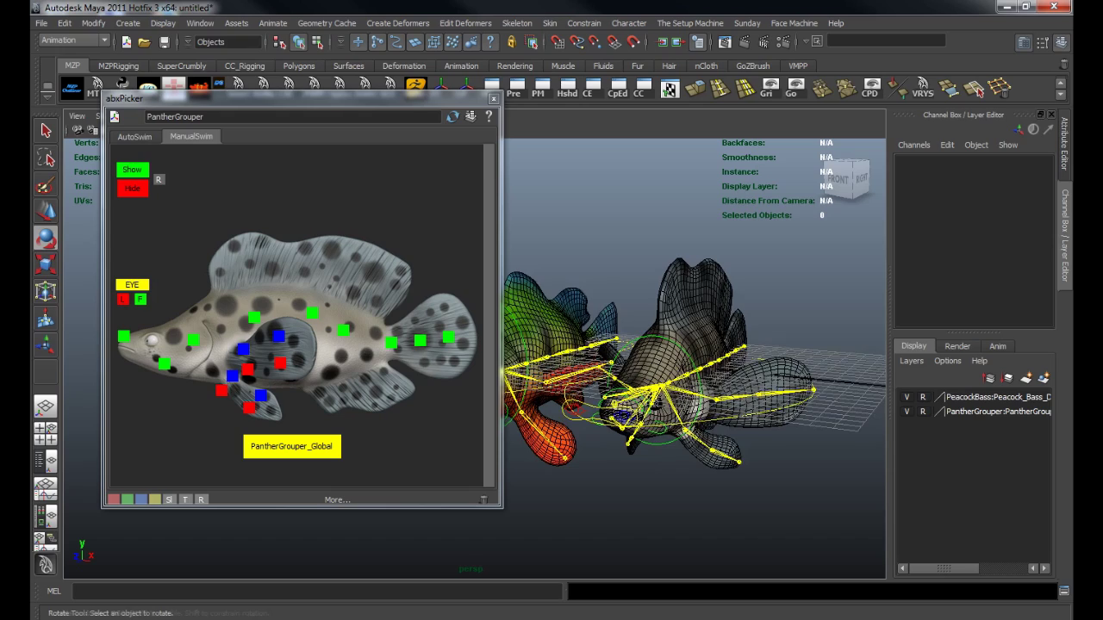
pyautogui.keyDown('alt'); pyautogui.moveTo(655, 388); pyautogui.dragTo(614, 377); pyautogui.keyUp('alt')
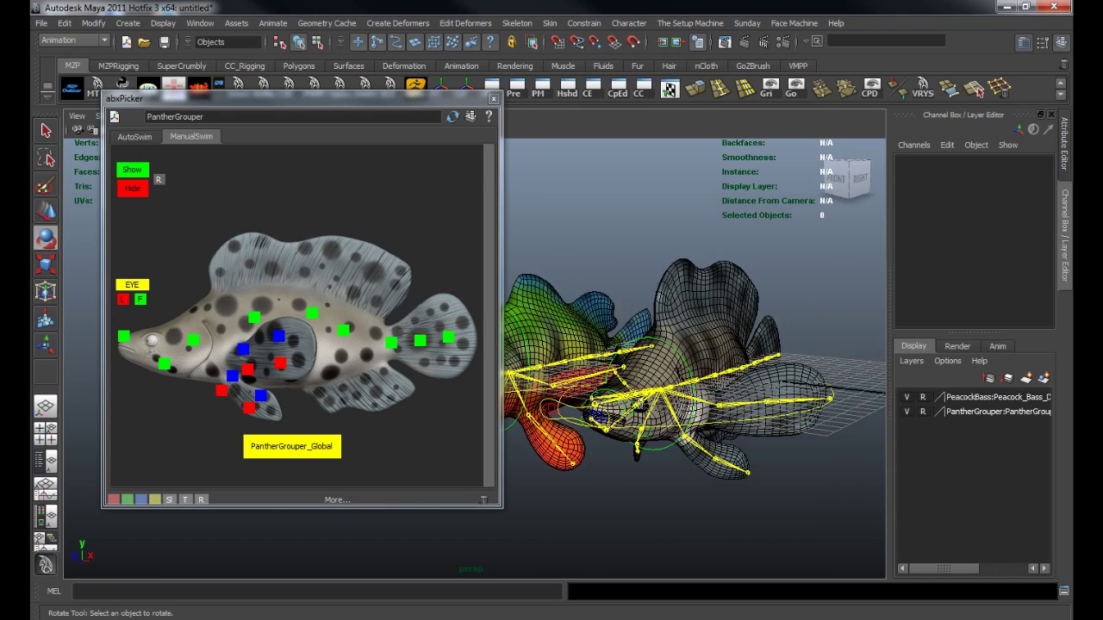